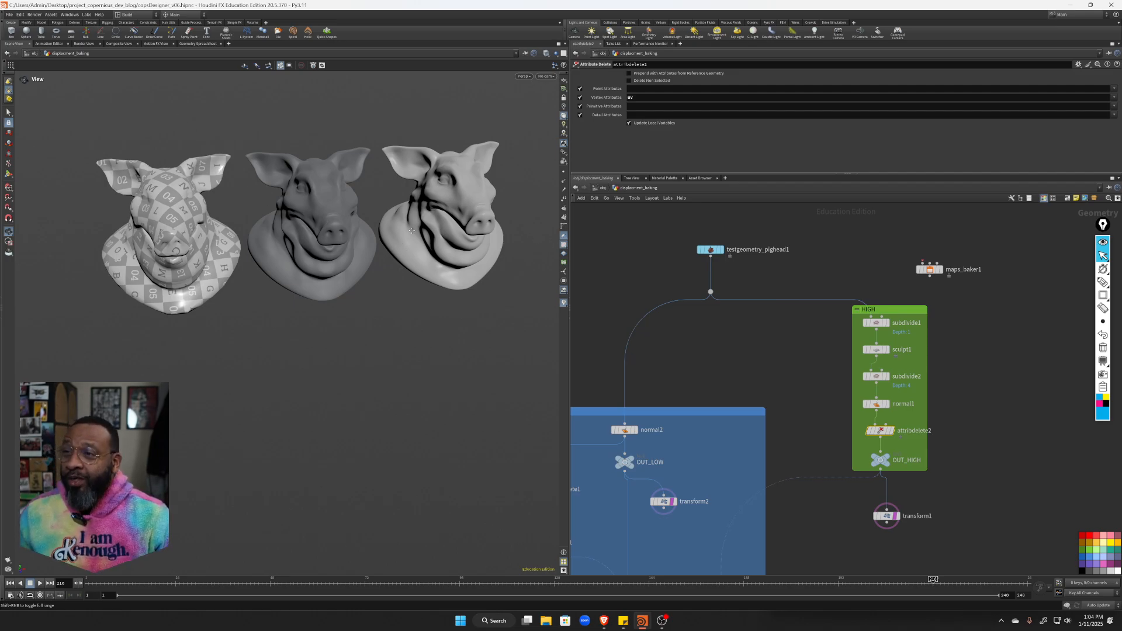
Compare the checkered, dark grey and light grey pig heads from several angles in the 3D view
{"action": "left_click_drag", "start_coordinate": [411, 231], "coordinate": [313, 247]}
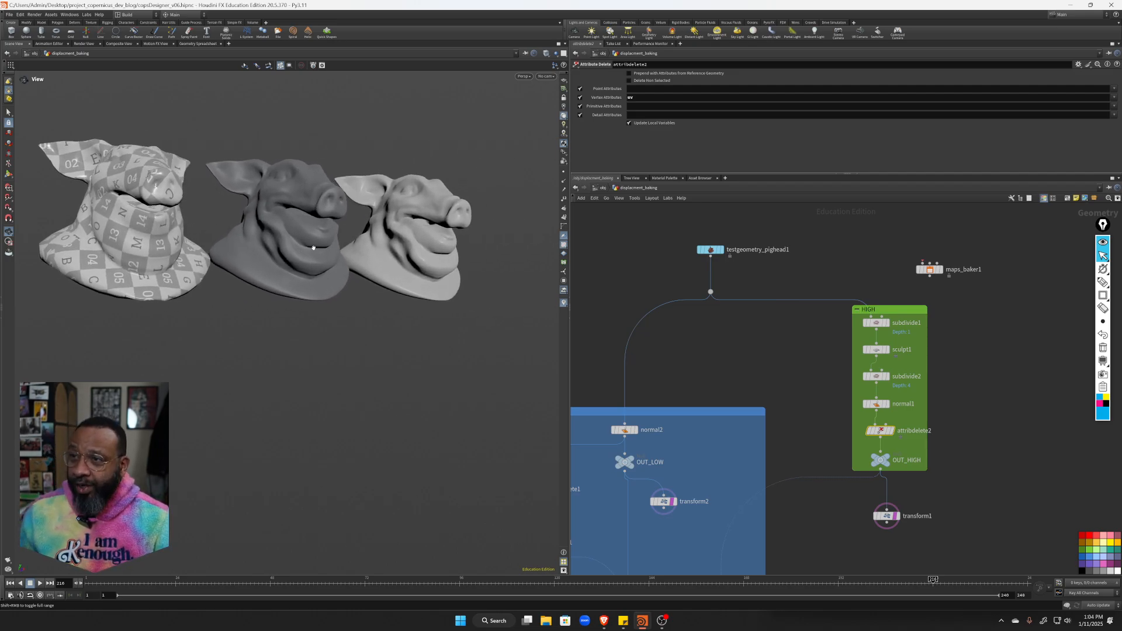
{"action": "left_click_drag", "start_coordinate": [150, 183], "coordinate": [157, 198]}
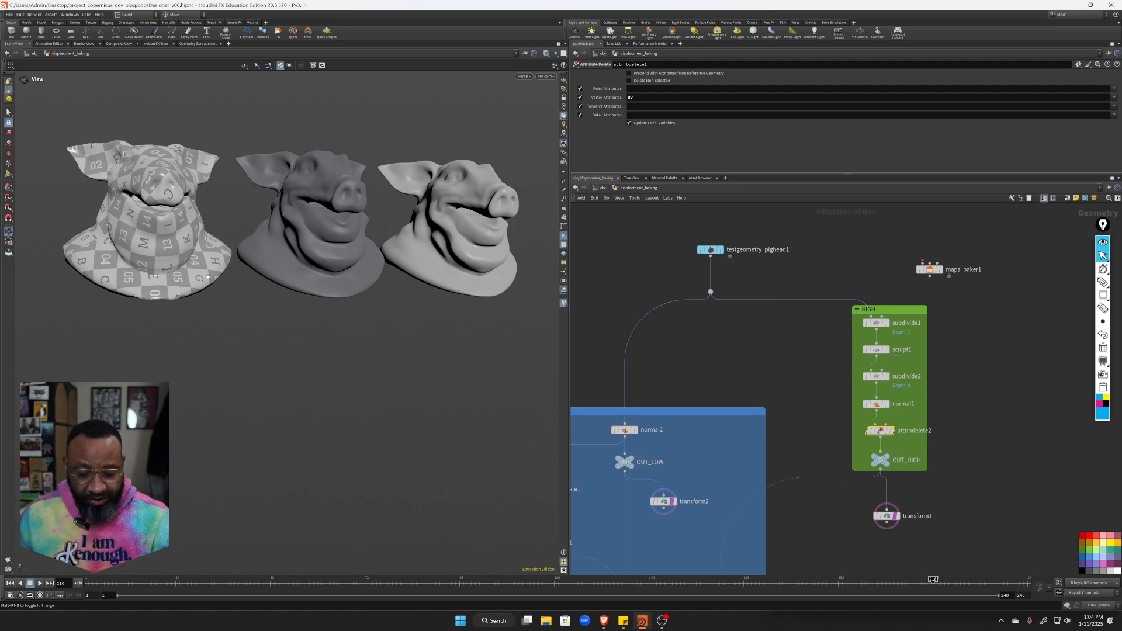
{"action": "key", "text": "shift+w"}
{"action": "left_click_drag", "start_coordinate": [175, 239], "coordinate": [140, 235]}
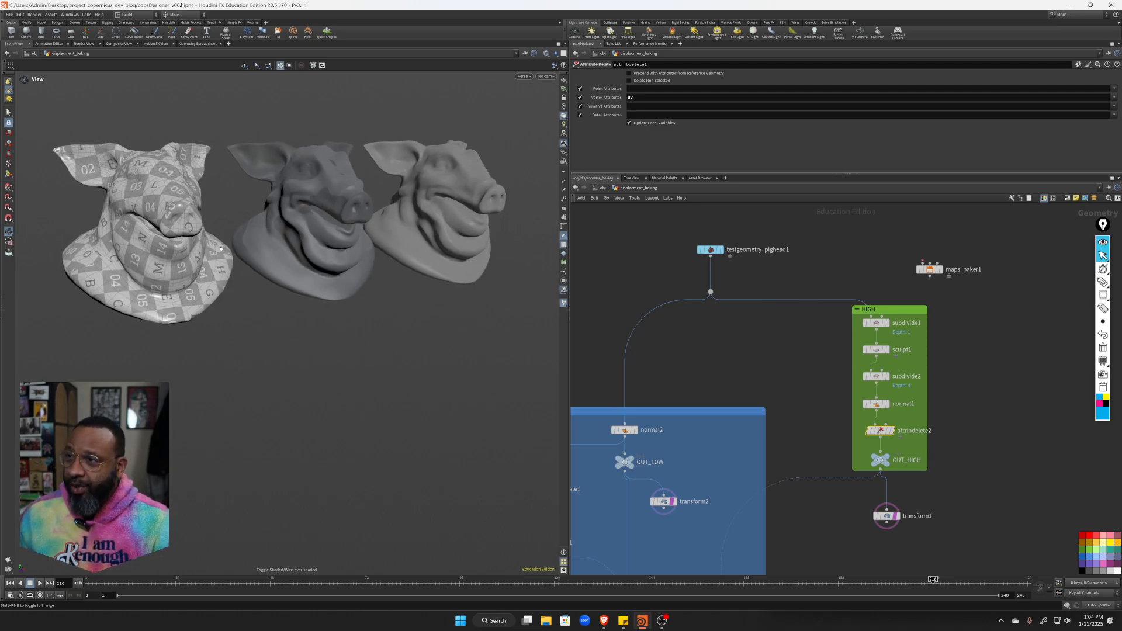
{"action": "left_click_drag", "start_coordinate": [220, 248], "coordinate": [450, 159]}
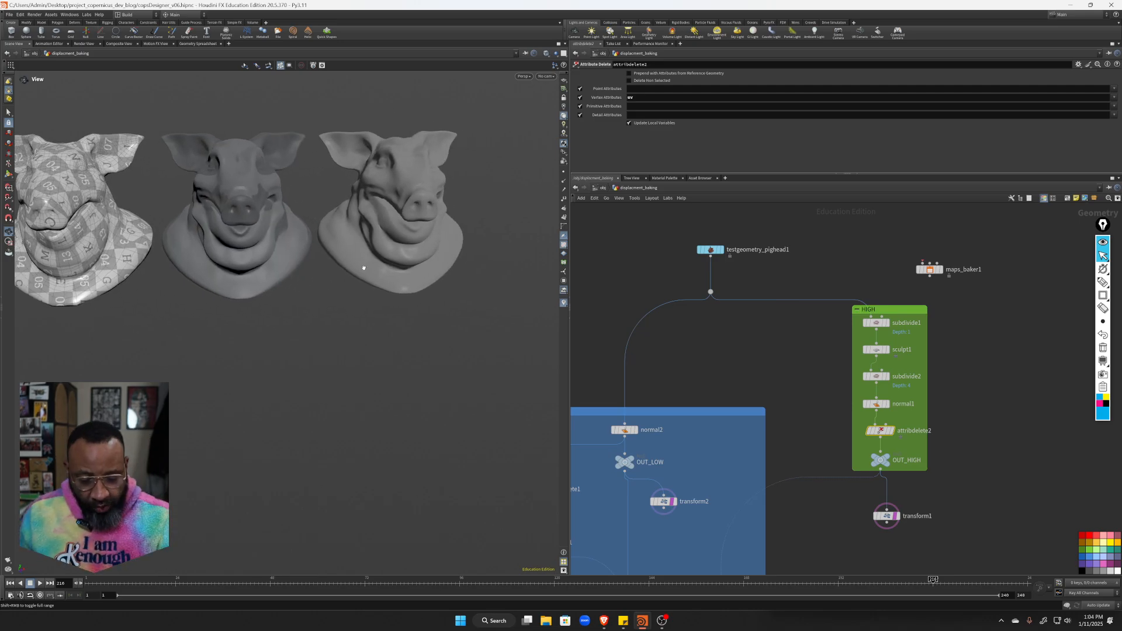
{"action": "left_click_drag", "start_coordinate": [420, 202], "coordinate": [320, 176]}
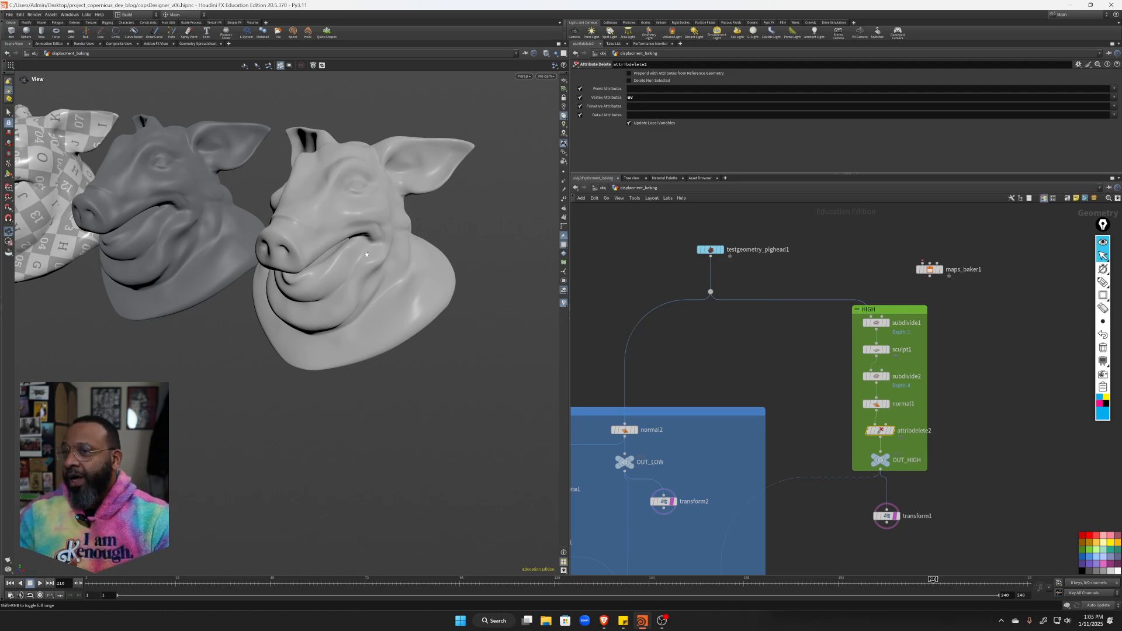
{"action": "left_click_drag", "start_coordinate": [493, 221], "coordinate": [369, 170]}
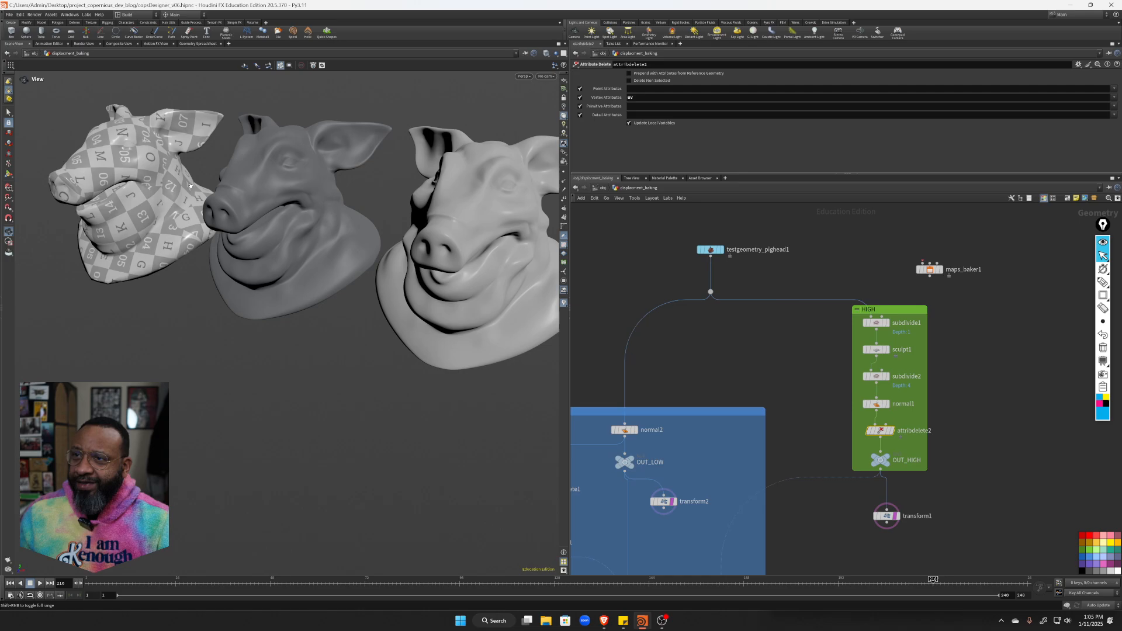
{"action": "left_click_drag", "start_coordinate": [399, 239], "coordinate": [420, 231]}
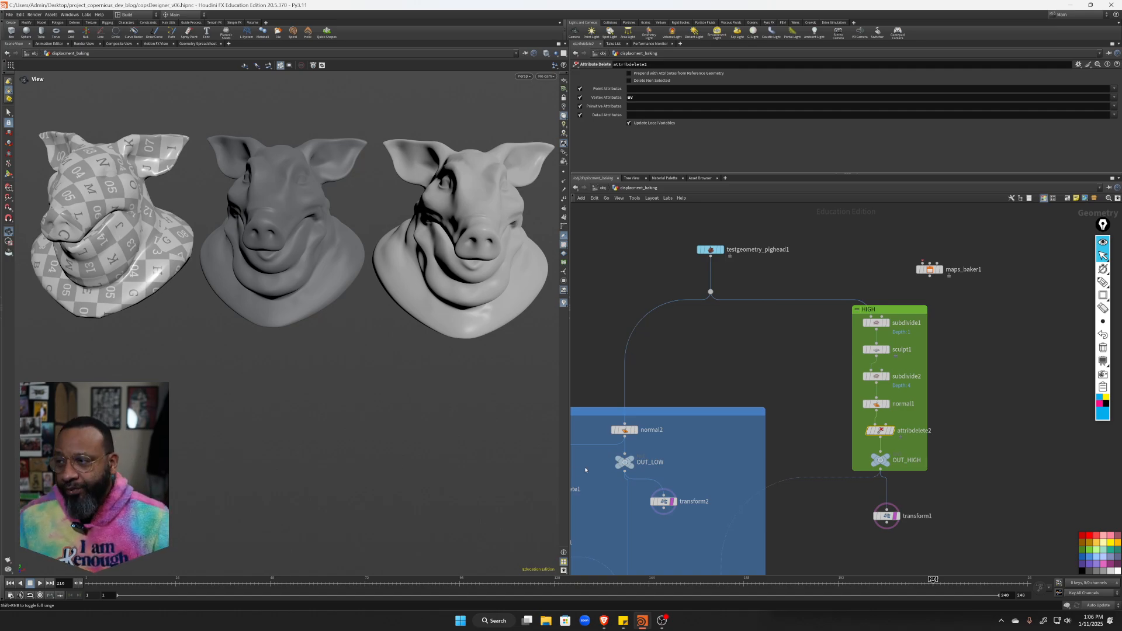
{"action": "left_click_drag", "start_coordinate": [343, 293], "coordinate": [301, 245]}
{"action": "right_click_drag", "start_coordinate": [300, 245], "coordinate": [338, 271]}
{"action": "left_click_drag", "start_coordinate": [338, 270], "coordinate": [338, 282]}
{"action": "middle_click_drag", "start_coordinate": [339, 283], "coordinate": [373, 261]}
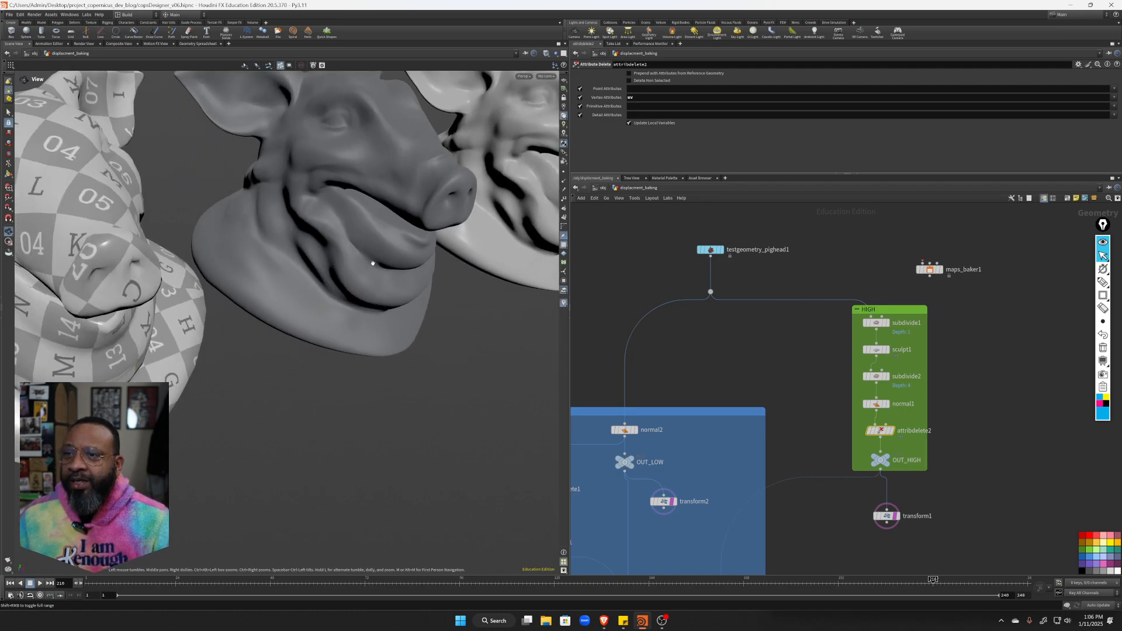
{"action": "right_click_drag", "start_coordinate": [373, 261], "coordinate": [237, 245]}
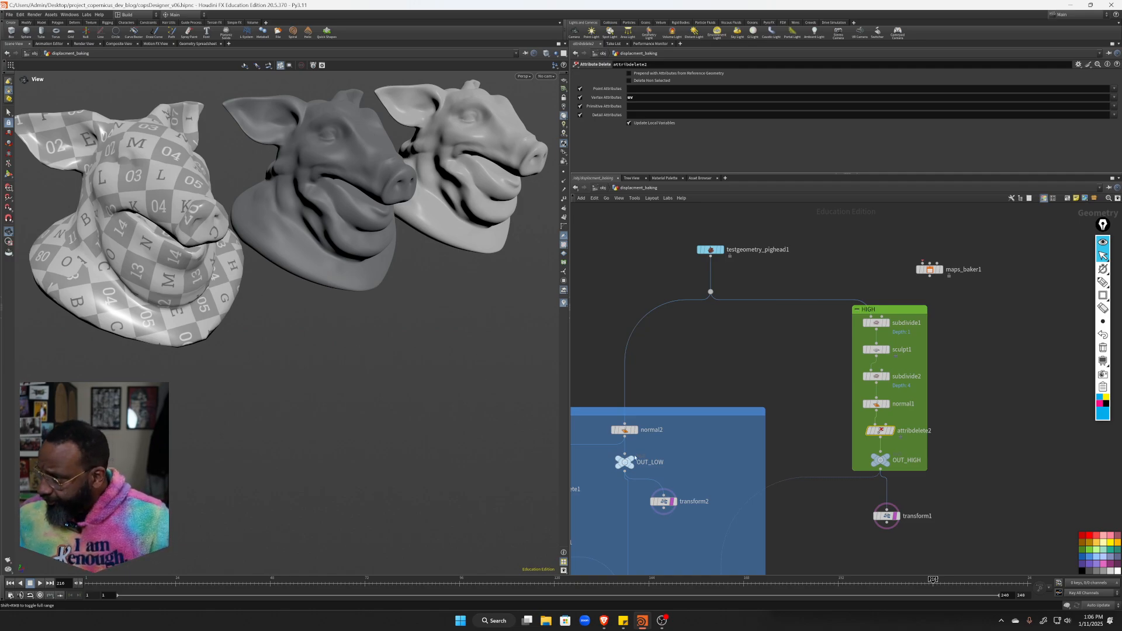
Display the testgeometry_pighead1 node and turn off the template display of transform1 and transform2
{"action": "middle_click_drag", "start_coordinate": [738, 344], "coordinate": [611, 371]}
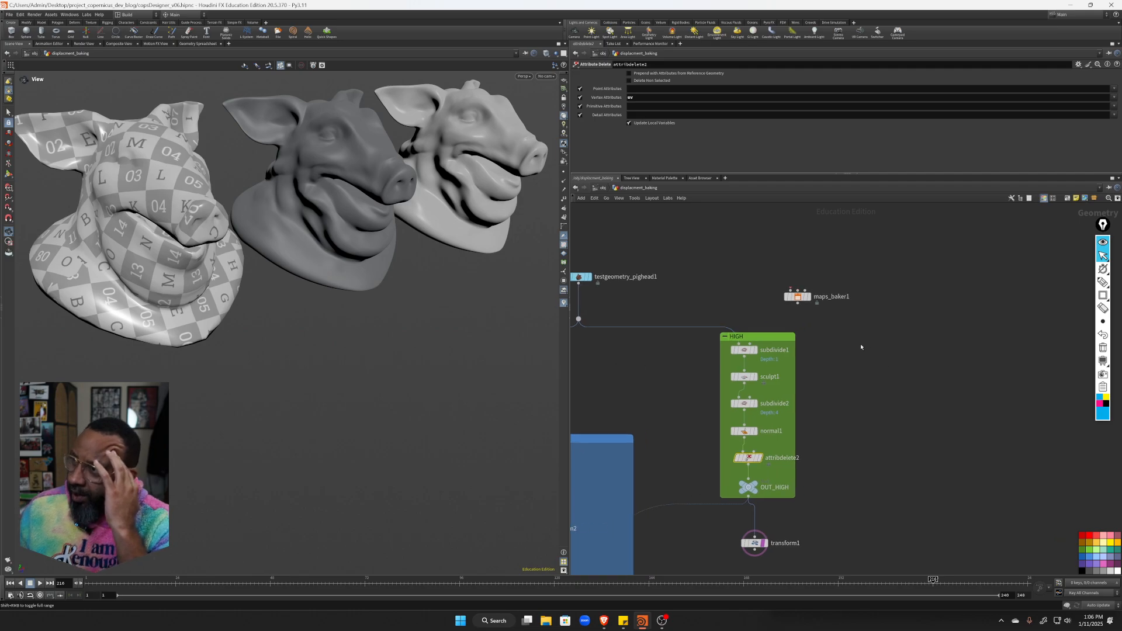
{"action": "left_click", "coordinate": [599, 279]}
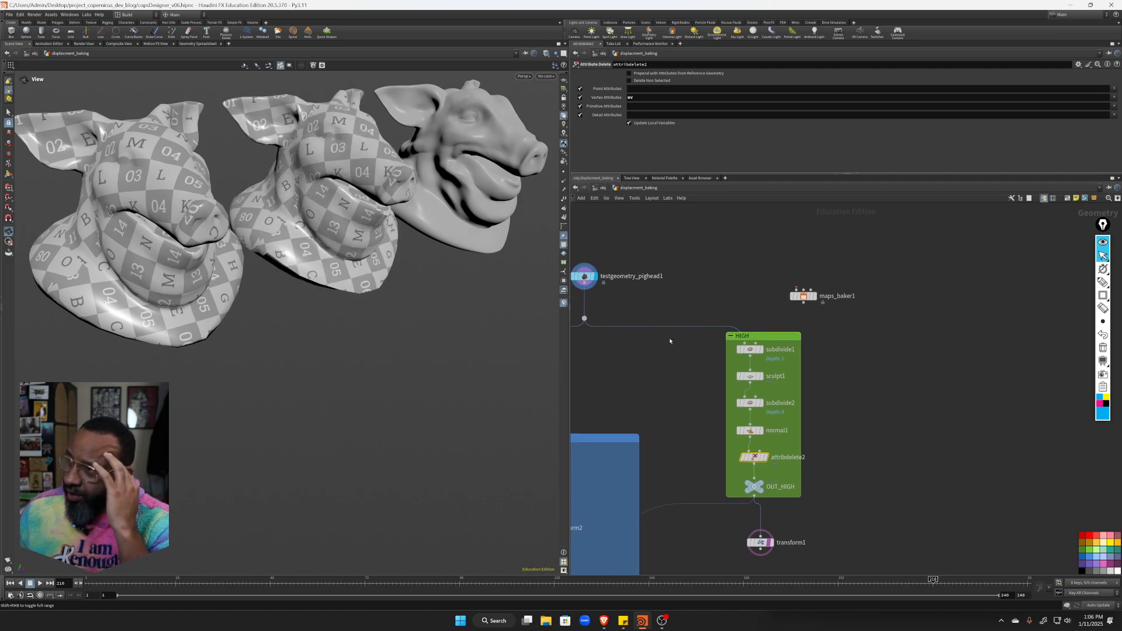
{"action": "middle_click_drag", "start_coordinate": [777, 520], "coordinate": [834, 440]}
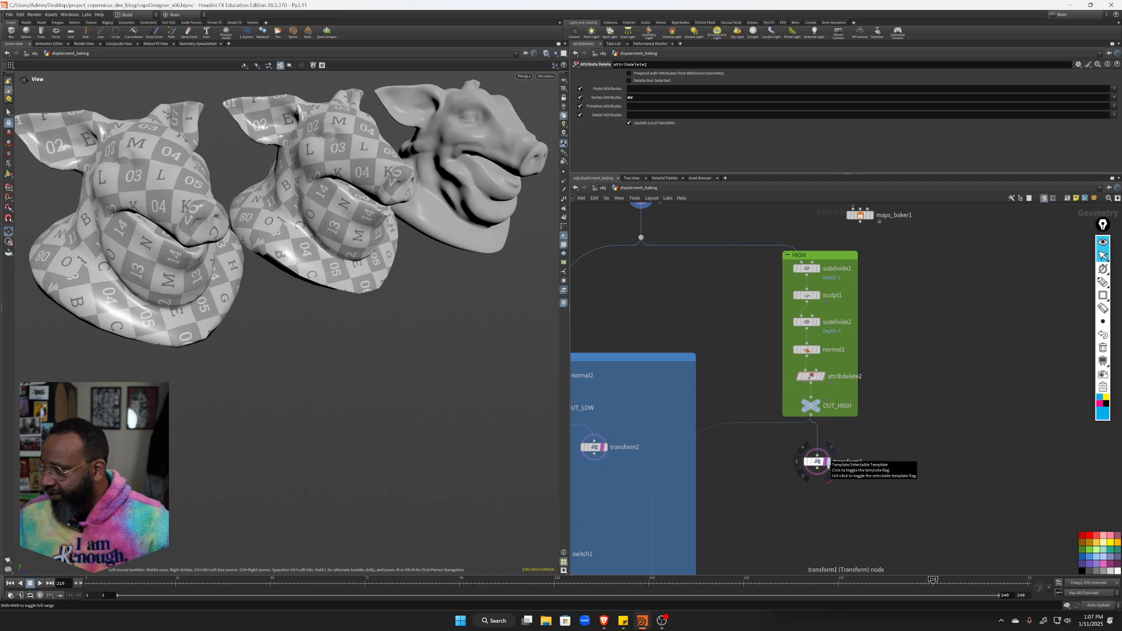
{"action": "left_click", "coordinate": [826, 461]}
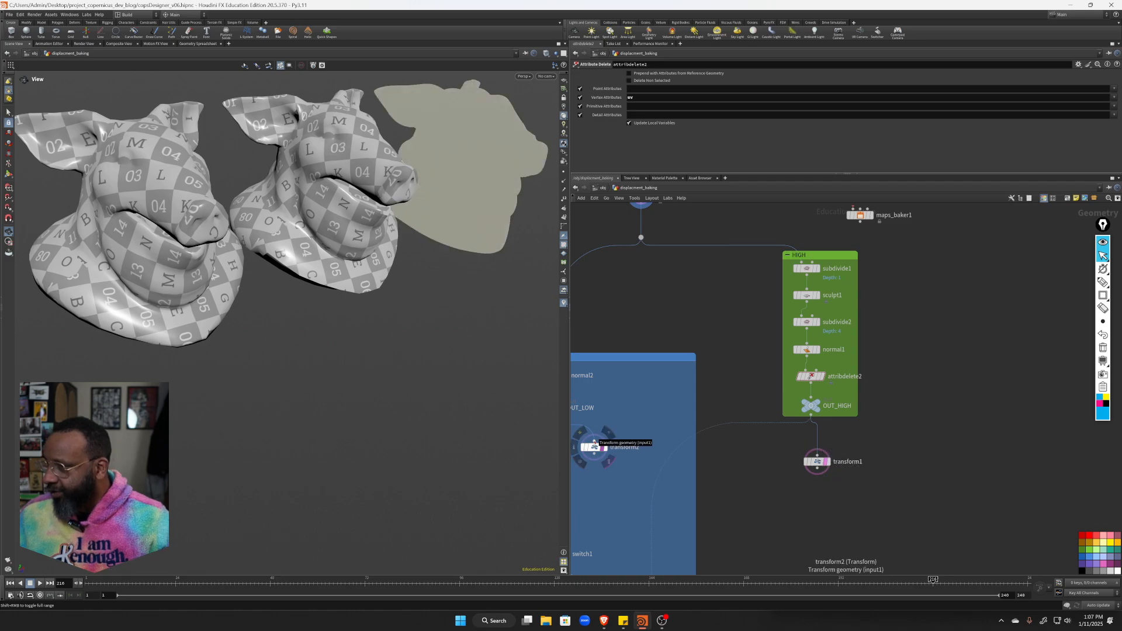
{"action": "left_click", "coordinate": [825, 462]}
{"action": "left_click", "coordinate": [826, 466]}
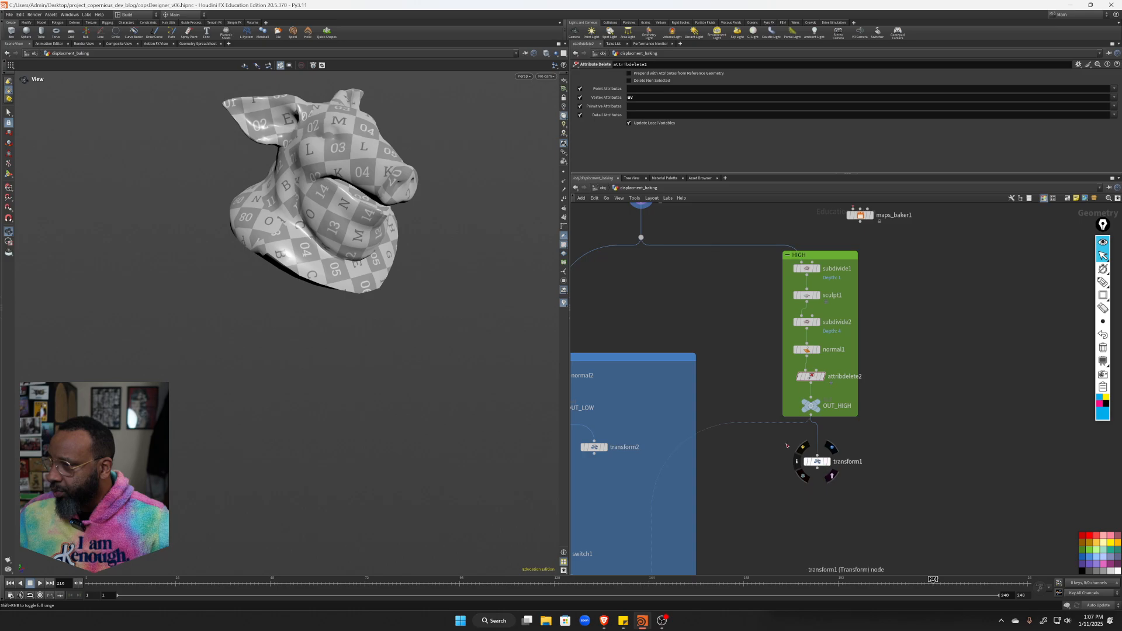
Select testgeometry_pighead1 and examine the base pig head from several angles and up close
{"action": "middle_click_drag", "start_coordinate": [682, 302], "coordinate": [696, 373]}
{"action": "left_click_drag", "start_coordinate": [397, 192], "coordinate": [322, 225]}
{"action": "left_click", "coordinate": [654, 266]}
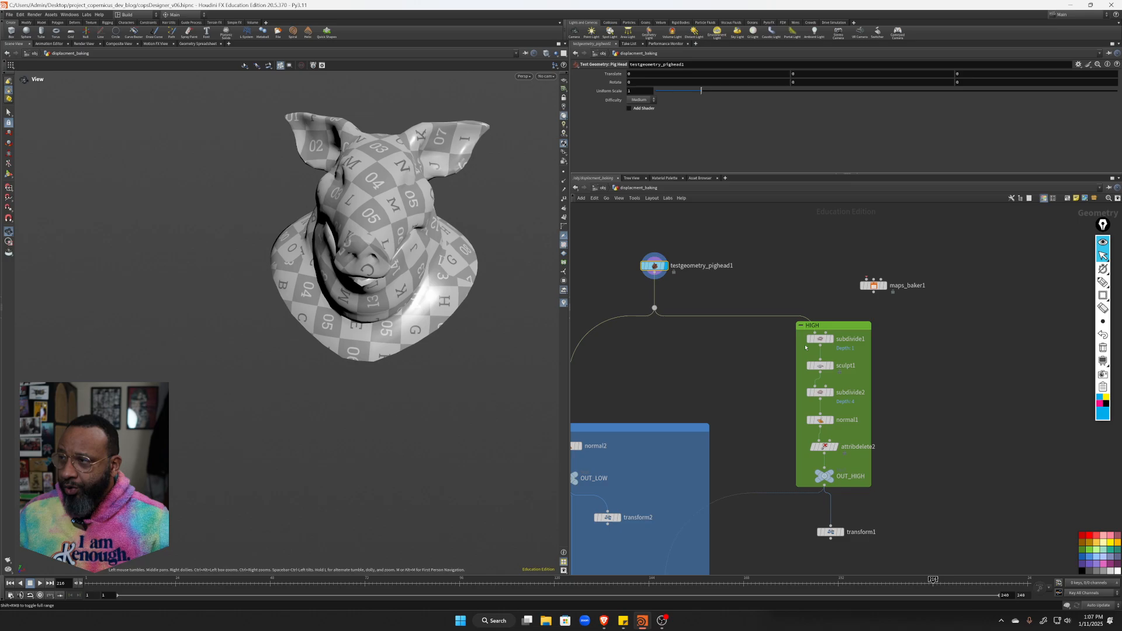
{"action": "left_click_drag", "start_coordinate": [380, 245], "coordinate": [490, 269]}
{"action": "scroll", "coordinate": [490, 269], "scroll_direction": "up", "scroll_amount": 5}
Display the results of subdivide1 and sculpt1 in the HIGH network and examine the head around the mouth
{"action": "left_click", "coordinate": [820, 339]}
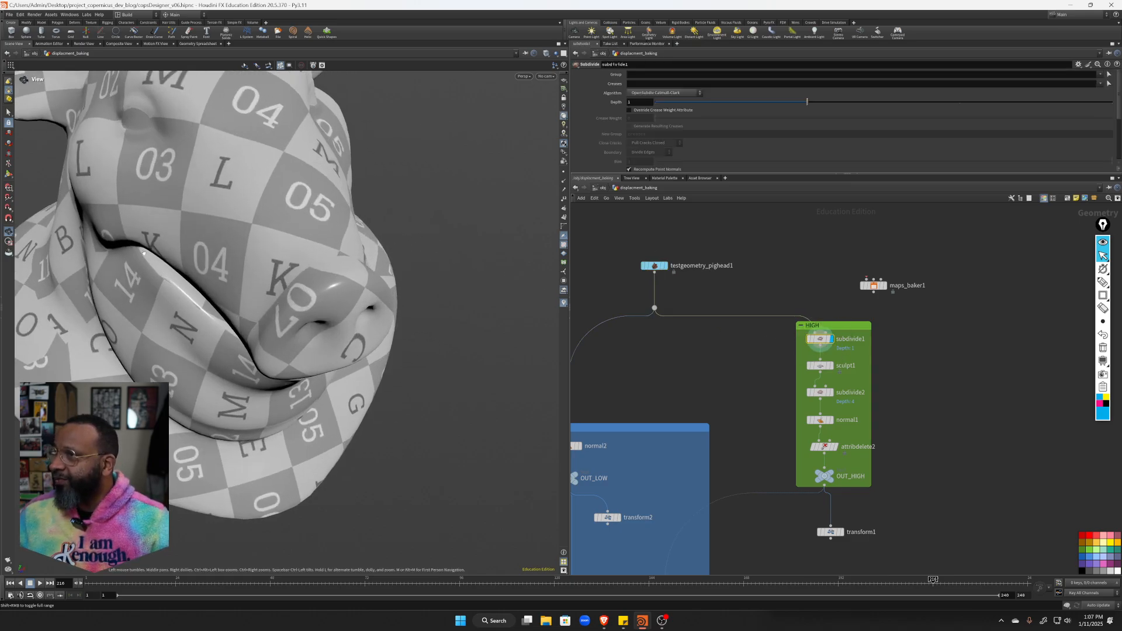
{"action": "left_click_drag", "start_coordinate": [187, 264], "coordinate": [257, 262]}
{"action": "left_click", "coordinate": [832, 366]}
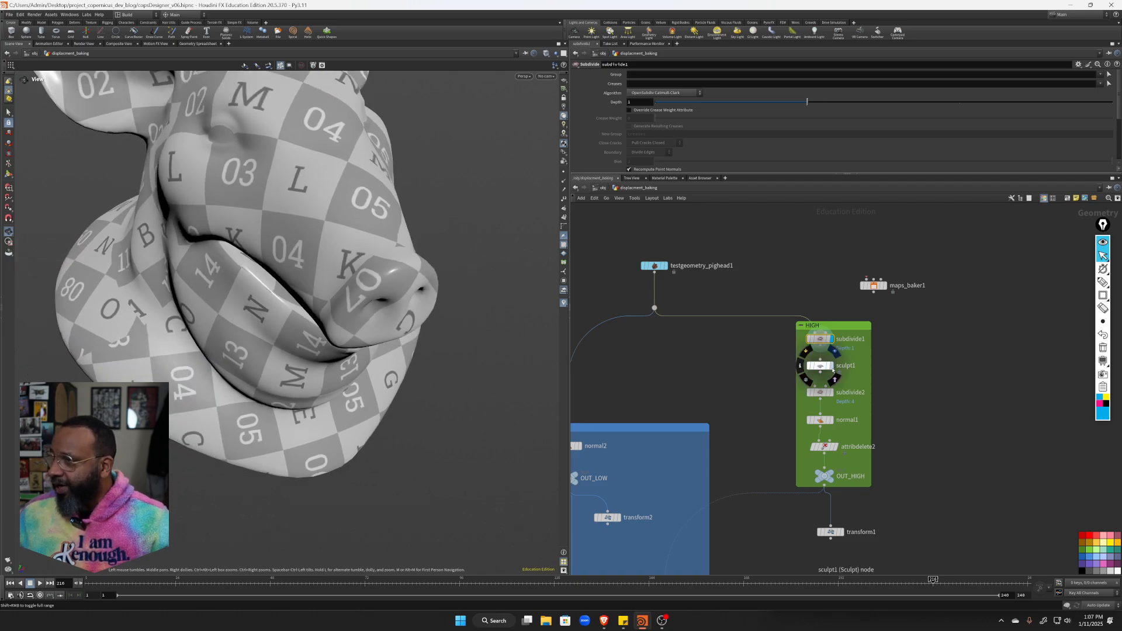
{"action": "left_click_drag", "start_coordinate": [476, 244], "coordinate": [182, 218]}
{"action": "scroll", "coordinate": [307, 250], "scroll_direction": "down", "scroll_amount": 3}
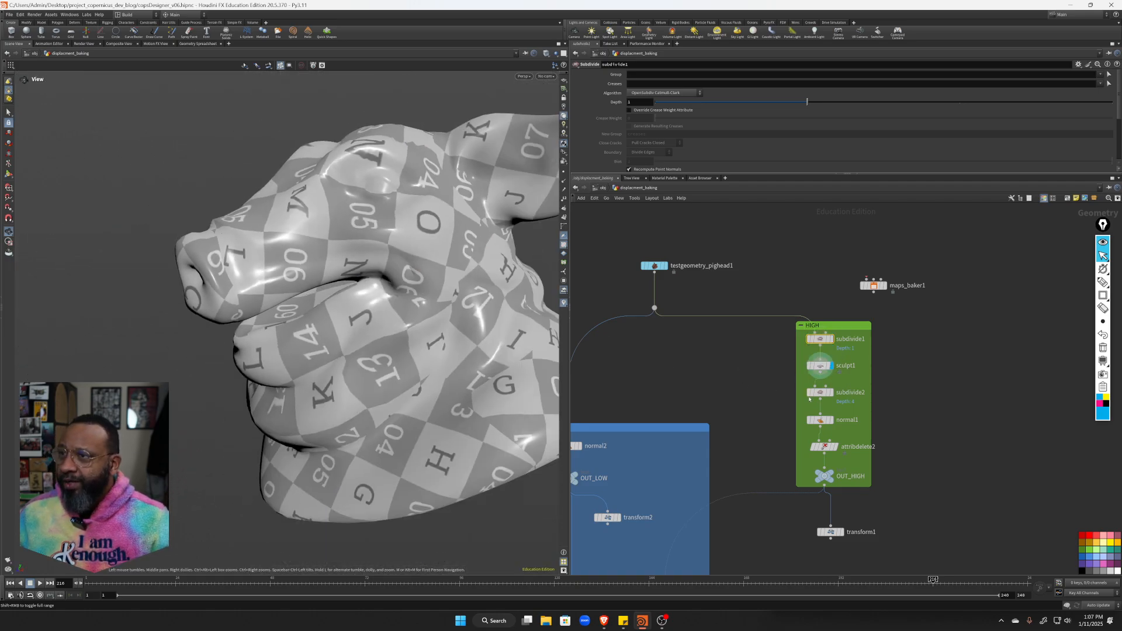
Display the subdivide2 result with the wireframe overlaid on the shading to examine its mesh density
{"action": "left_click", "coordinate": [832, 392]}
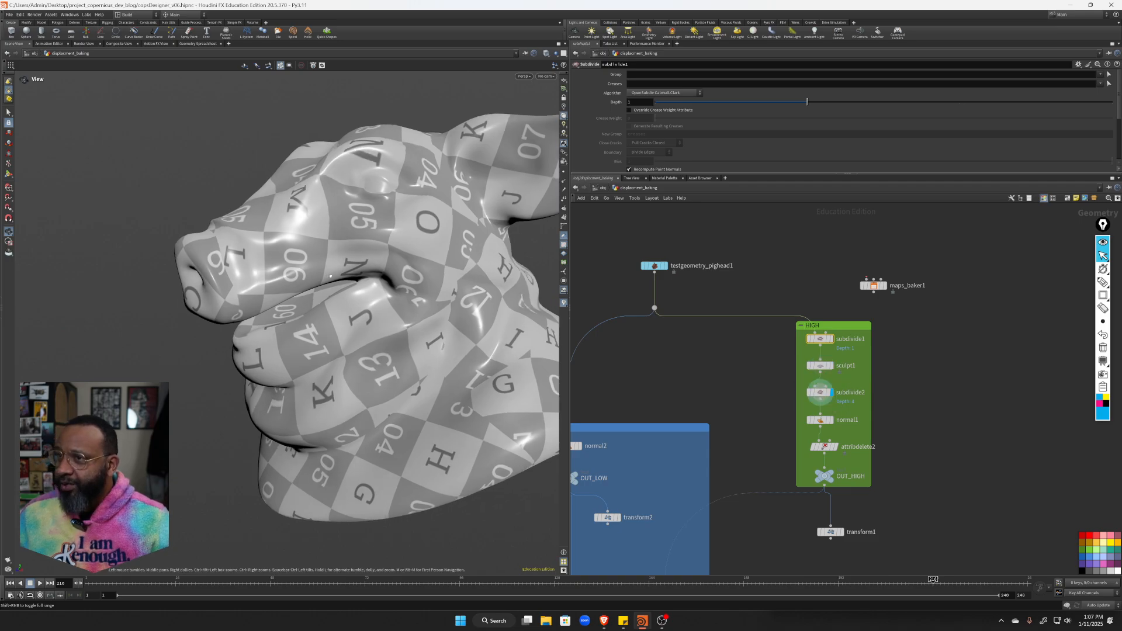
{"action": "mouse_move", "coordinate": [318, 266]}
{"action": "left_mouse_down"}
{"action": "mouse_move", "coordinate": [353, 280]}
{"action": "mouse_move", "coordinate": [363, 319]}
{"action": "left_mouse_up"}
{"action": "key", "text": "shift+w"}
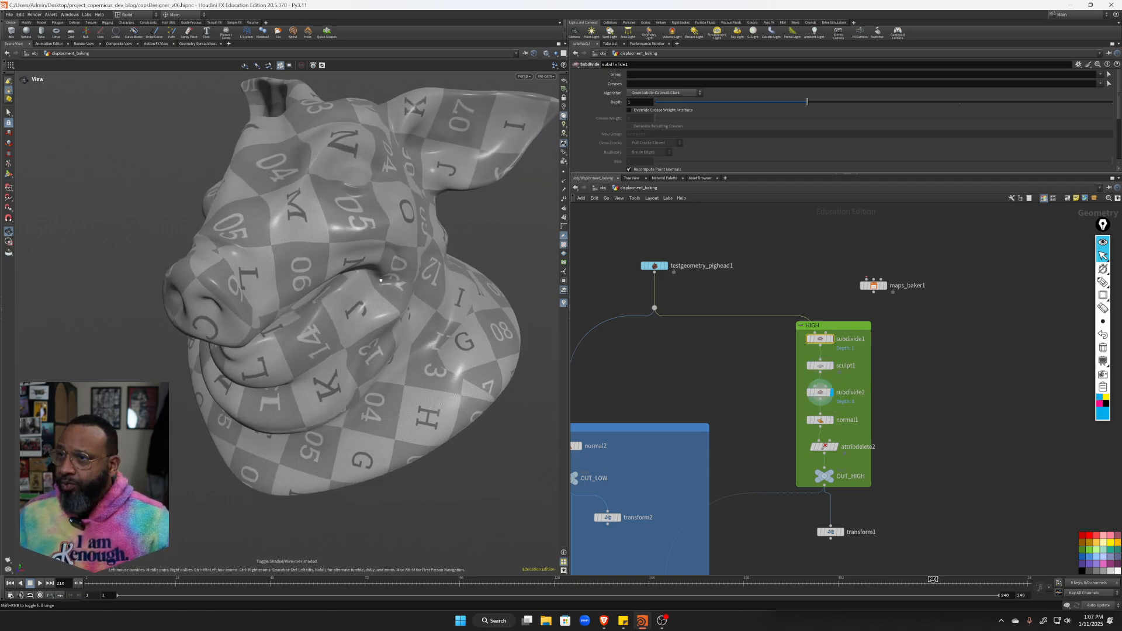
Display the attribdelete2 result and examine the high-resolution head without its UVs from the side
{"action": "middle_click_drag", "start_coordinate": [839, 407], "coordinate": [831, 379]}
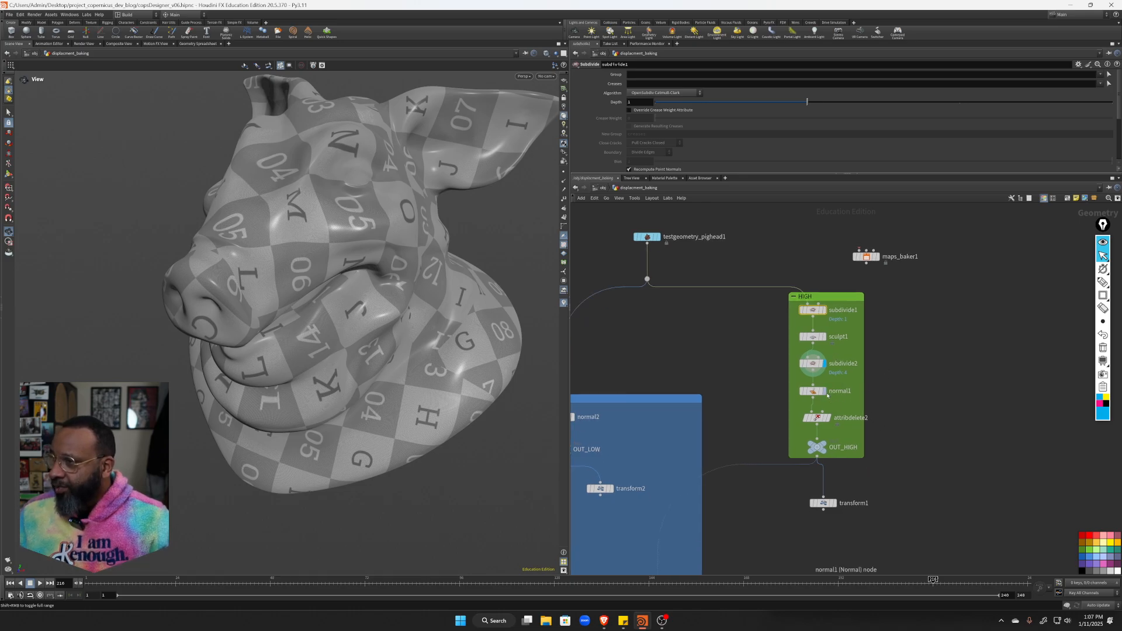
{"action": "left_click", "coordinate": [818, 418]}
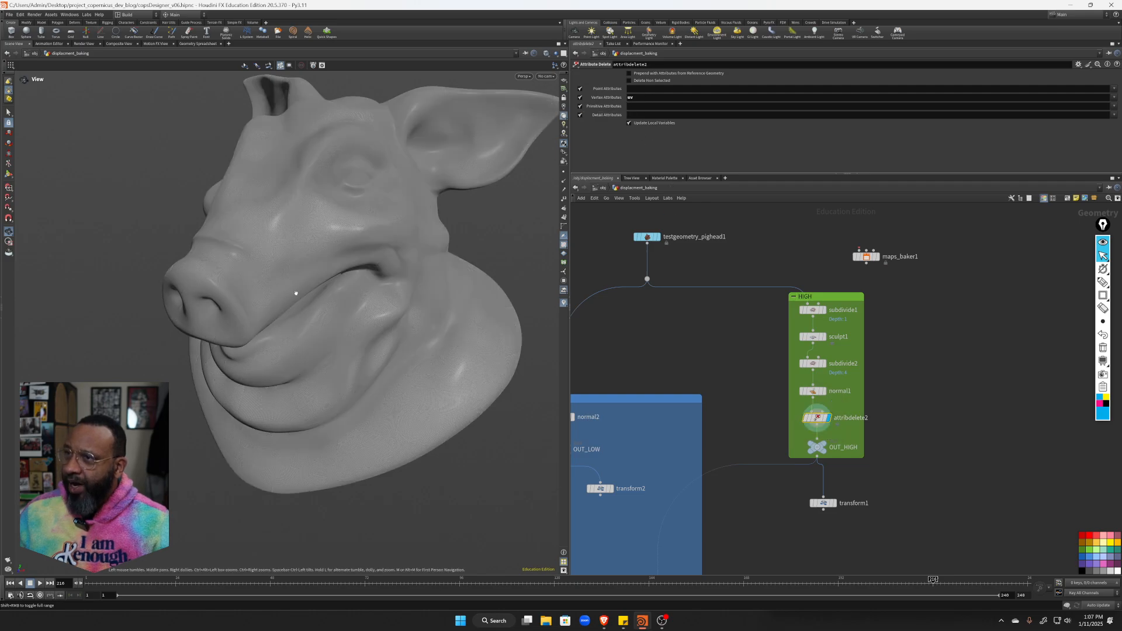
{"action": "left_click_drag", "start_coordinate": [292, 292], "coordinate": [427, 170]}
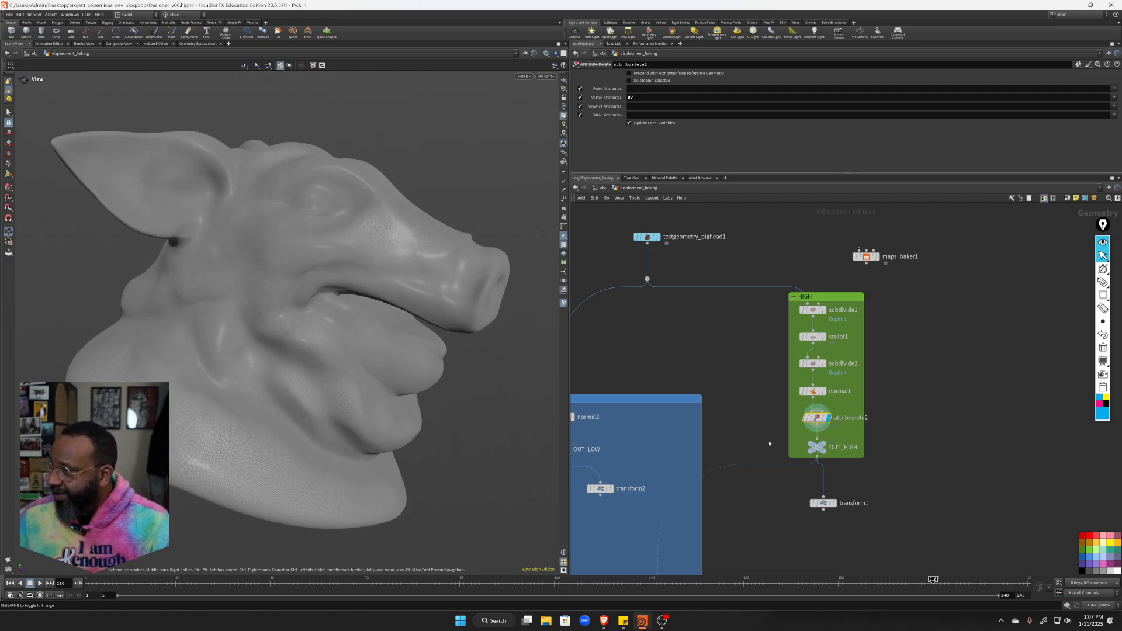
Display the OUT_HIGH output in plain shaded mode and hide the network's node tree list
{"action": "mouse_move", "coordinate": [826, 449]}
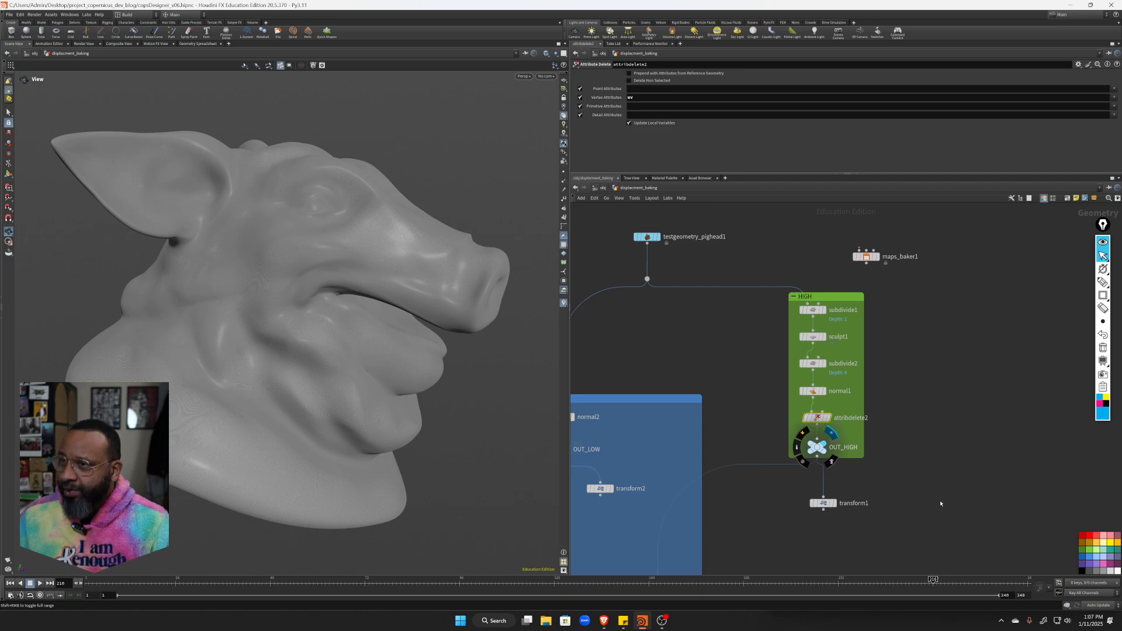
{"action": "key", "text": "shift+w"}
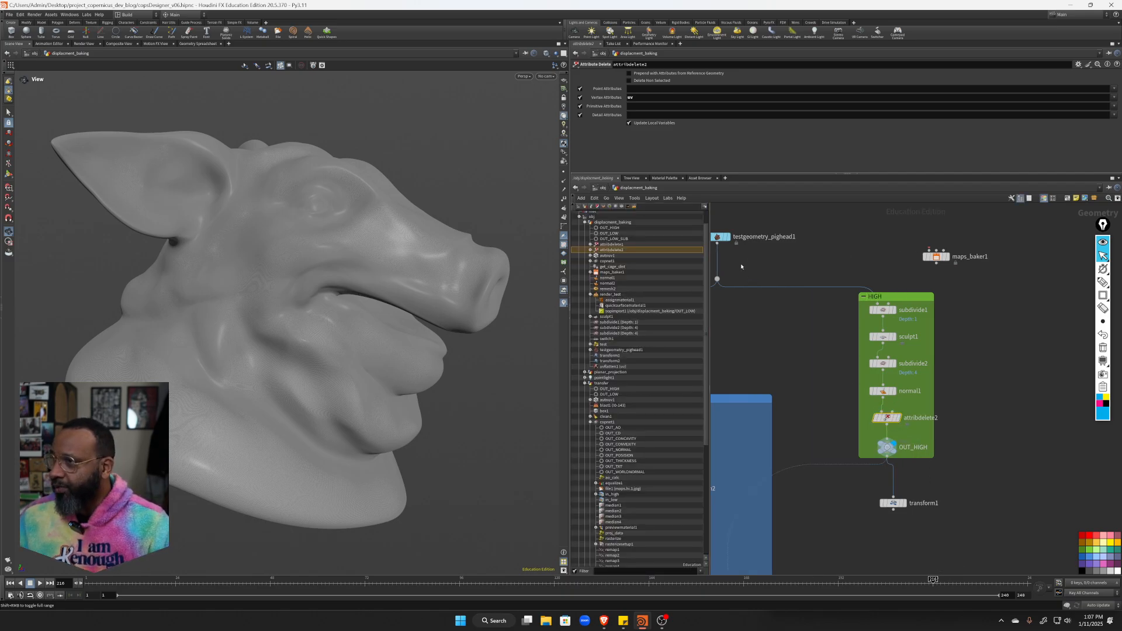
{"action": "key", "text": "shift+w"}
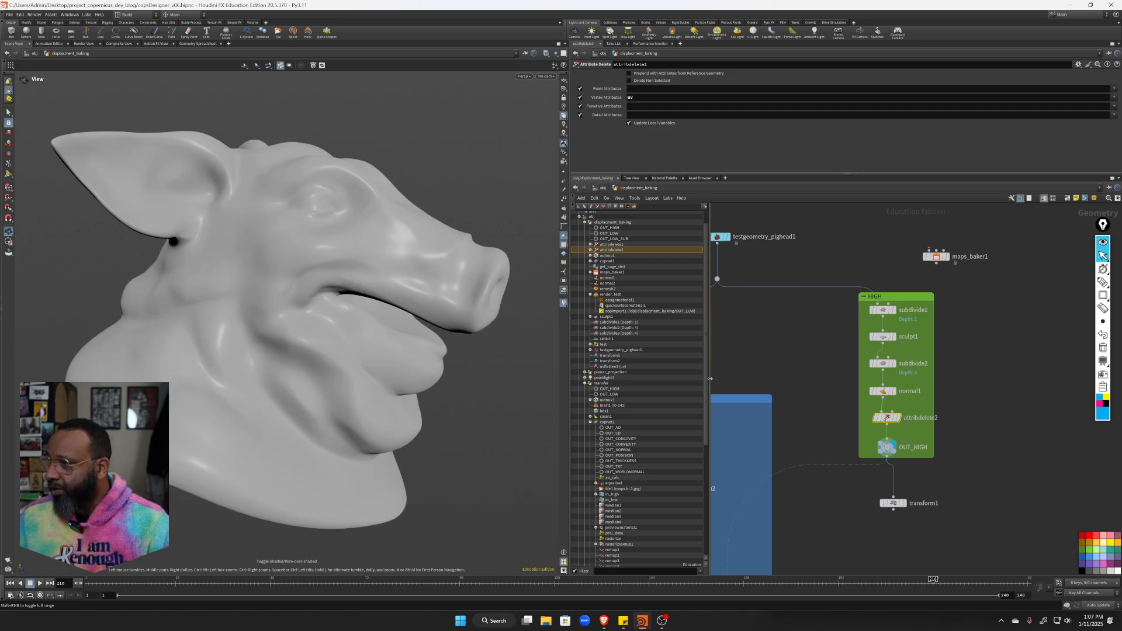
{"action": "left_click", "coordinate": [1020, 198]}
Display the normal2 result in the LOW network with a wireframe overlay and examine the low-resolution head
{"action": "scroll", "coordinate": [812, 384], "scroll_direction": "down", "scroll_amount": 2}
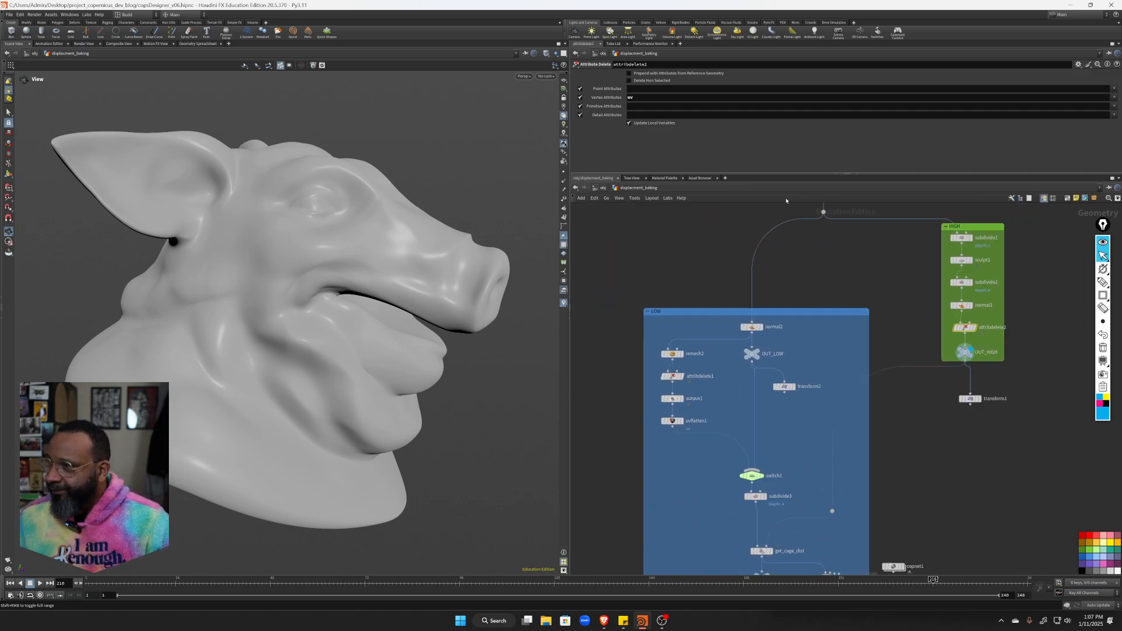
{"action": "left_click", "coordinate": [766, 372]}
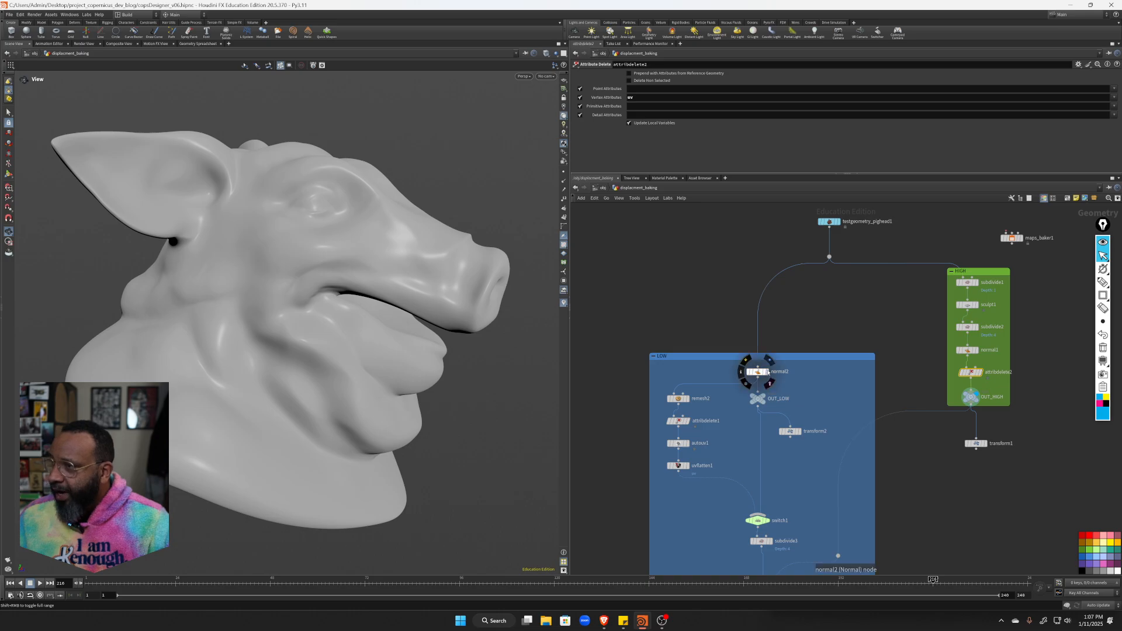
{"action": "left_click_drag", "start_coordinate": [360, 211], "coordinate": [416, 239]}
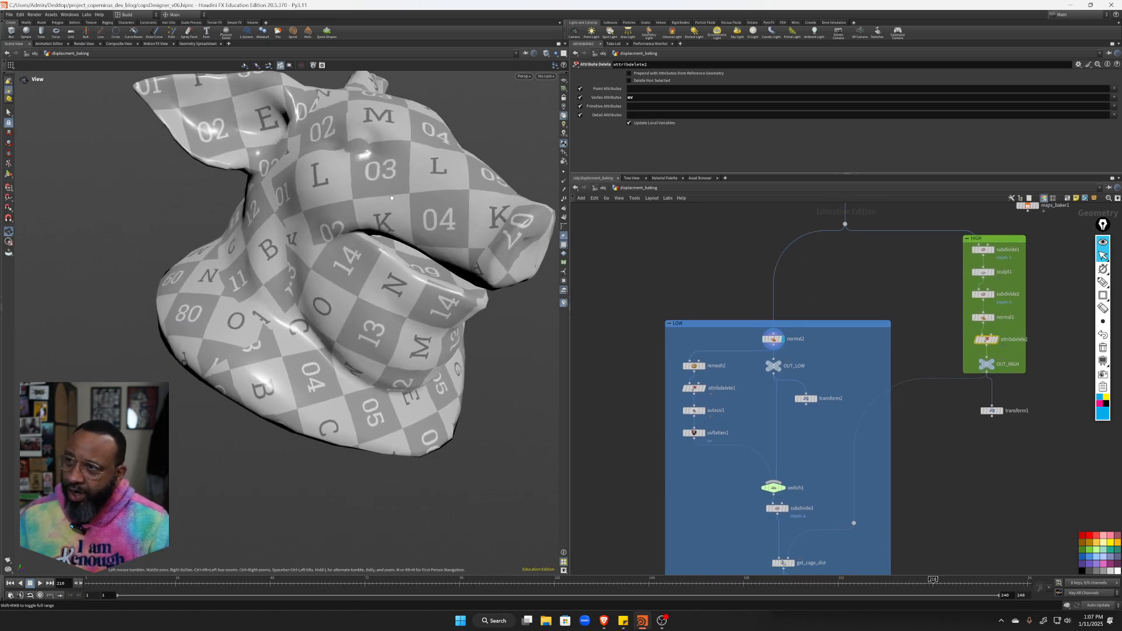
{"action": "right_click_drag", "start_coordinate": [416, 239], "coordinate": [309, 216]}
{"action": "key", "text": "w"}
{"action": "left_click_drag", "start_coordinate": [310, 213], "coordinate": [341, 166]}
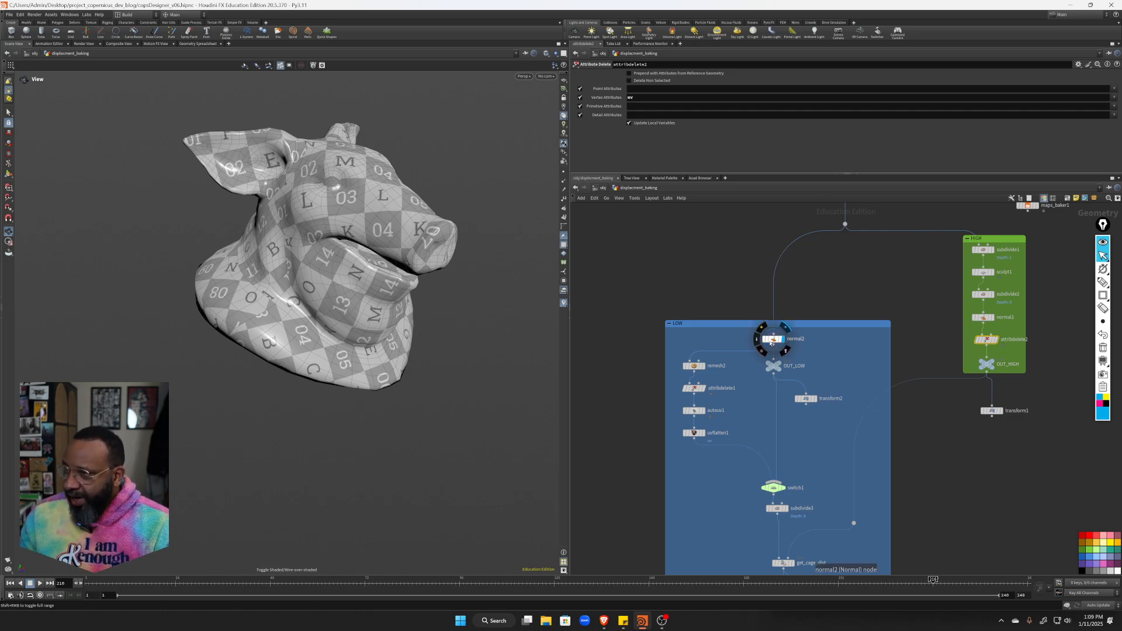
Display and select subdivide3 in the LOW network, and examine the dense wireframe around the snout up close
{"action": "middle_click_drag", "start_coordinate": [764, 354], "coordinate": [738, 286]}
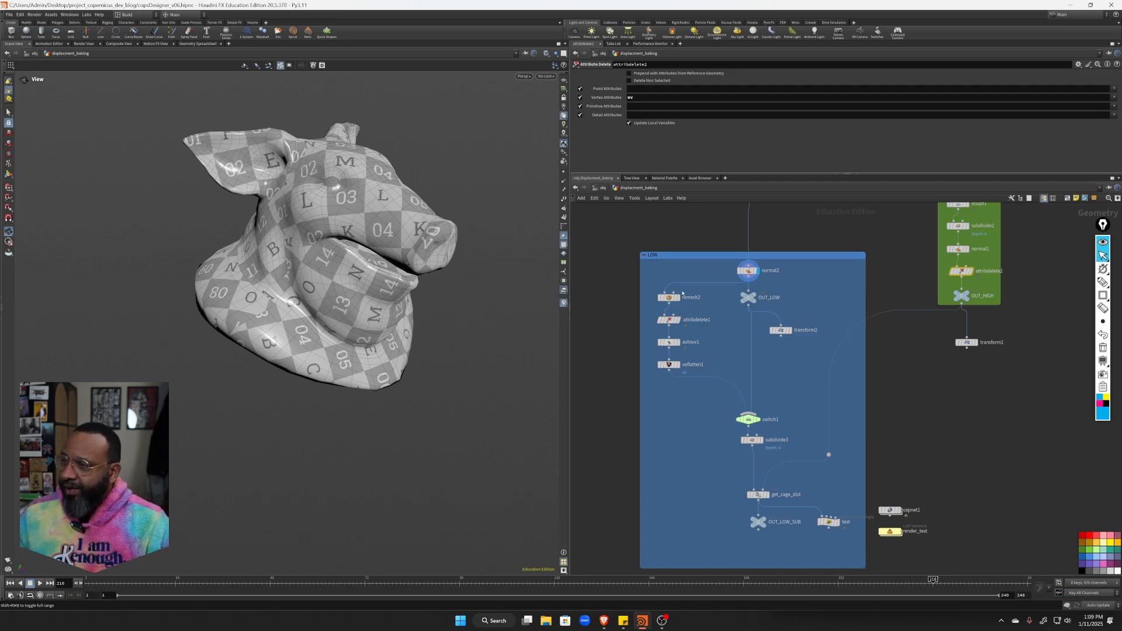
{"action": "middle_click_drag", "start_coordinate": [743, 405], "coordinate": [741, 345]}
{"action": "scroll", "coordinate": [740, 345], "scroll_direction": "up", "scroll_amount": 3}
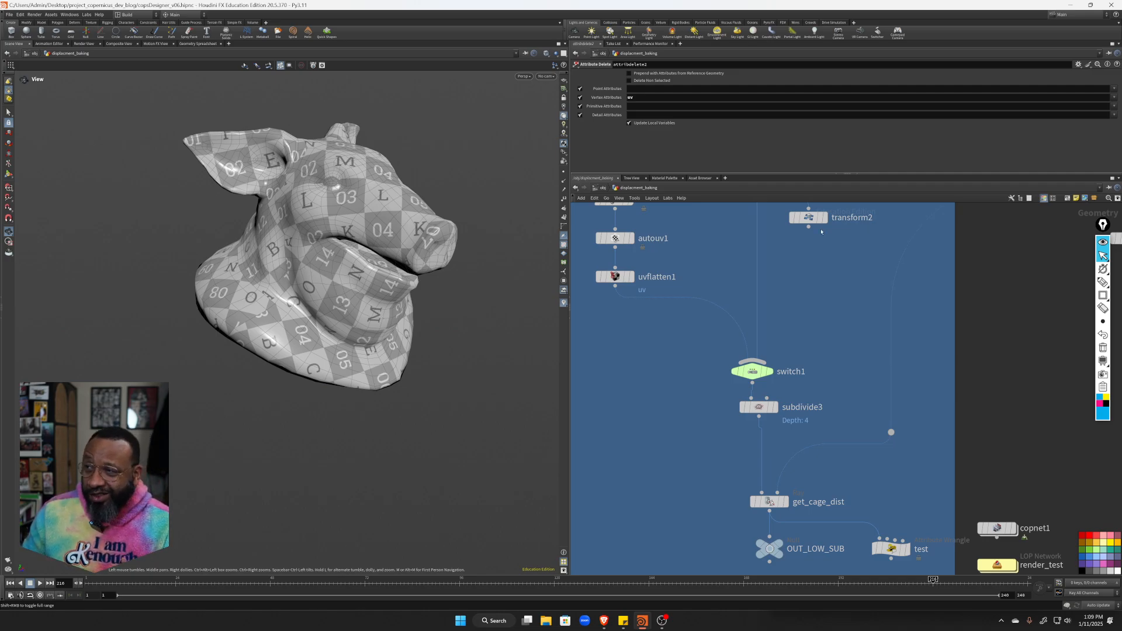
{"action": "left_click", "coordinate": [775, 407]}
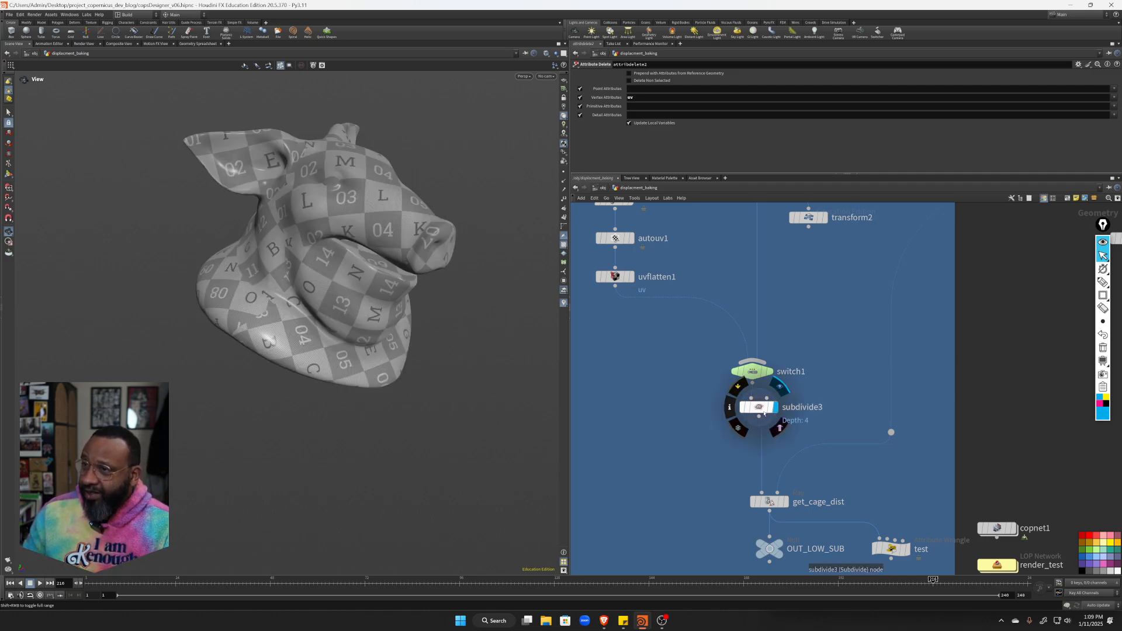
{"action": "left_click", "coordinate": [762, 412]}
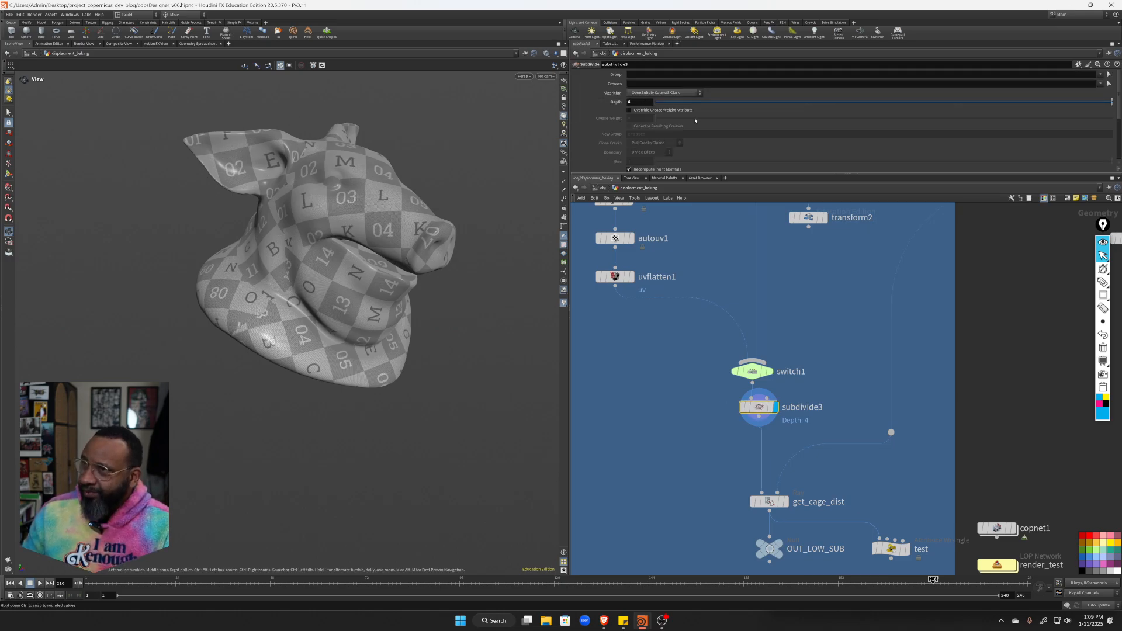
{"action": "scroll", "coordinate": [407, 184], "scroll_direction": "up", "scroll_amount": 2}
{"action": "middle_click_drag", "start_coordinate": [421, 224], "coordinate": [344, 270]}
{"action": "scroll", "coordinate": [344, 270], "scroll_direction": "up", "scroll_amount": 5}
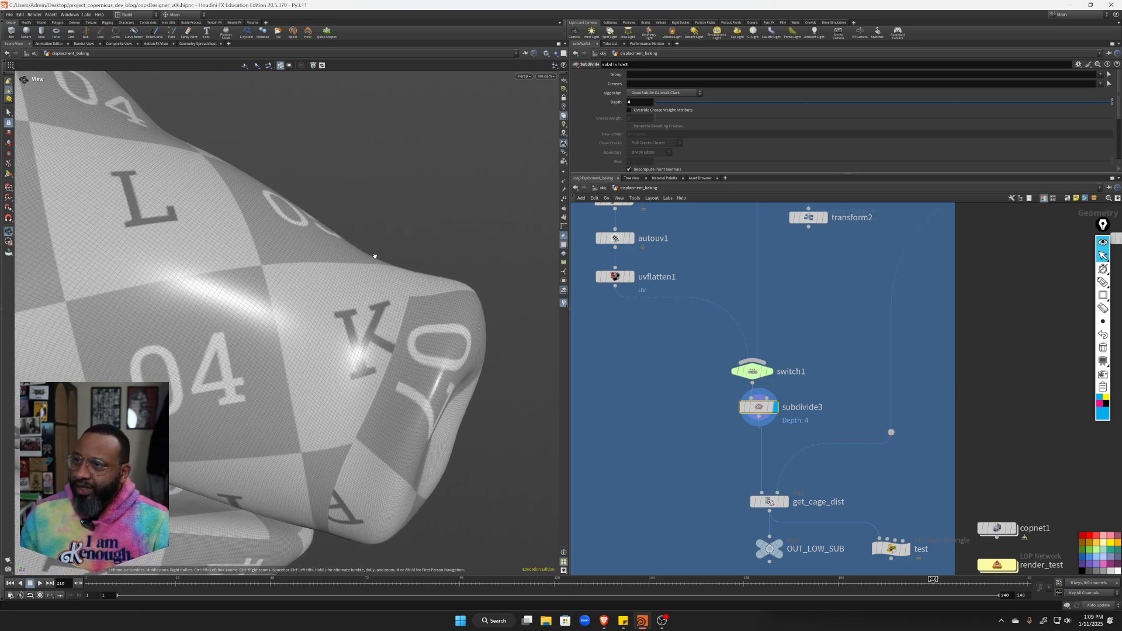
Examine the whole subdivided pig head, and move the subdivide3 node lower, closer to get_cage_dist
{"action": "middle_click_drag", "start_coordinate": [278, 274], "coordinate": [411, 227]}
{"action": "scroll", "coordinate": [410, 226], "scroll_direction": "down", "scroll_amount": 6}
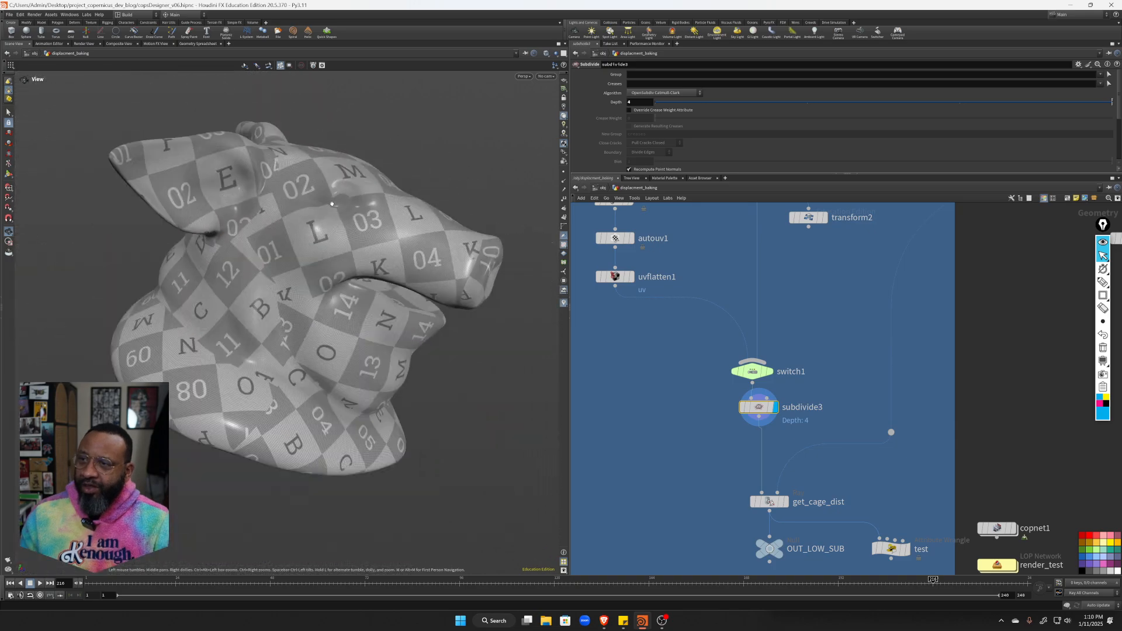
{"action": "left_click_drag", "start_coordinate": [411, 227], "coordinate": [376, 213]}
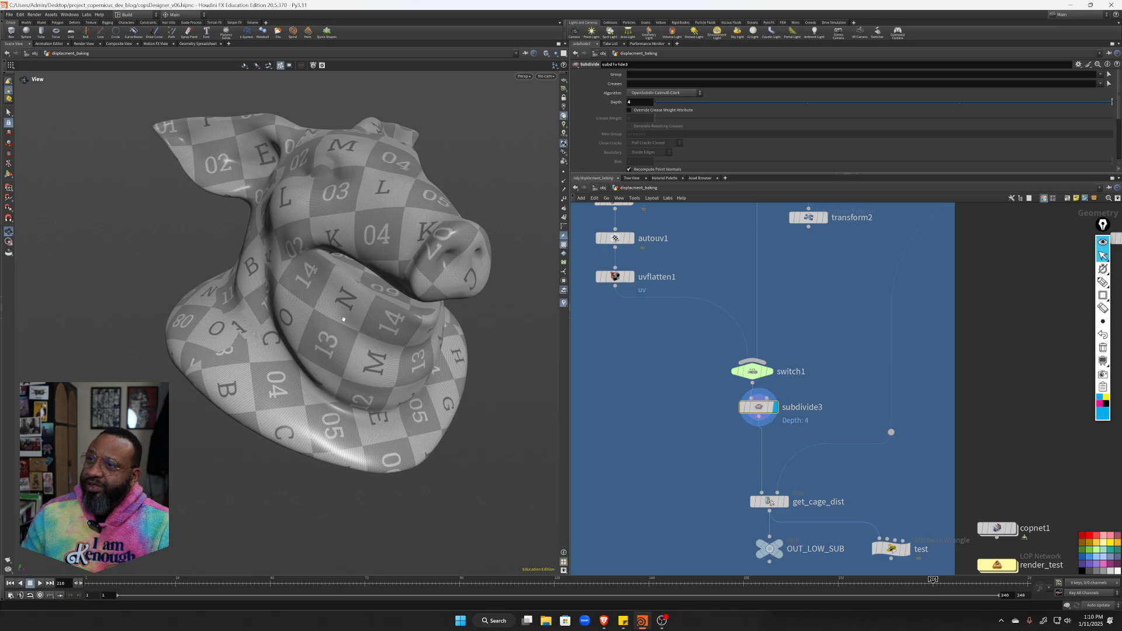
{"action": "left_click_drag", "start_coordinate": [758, 409], "coordinate": [764, 442]}
{"action": "middle_click_drag", "start_coordinate": [878, 483], "coordinate": [762, 447]}
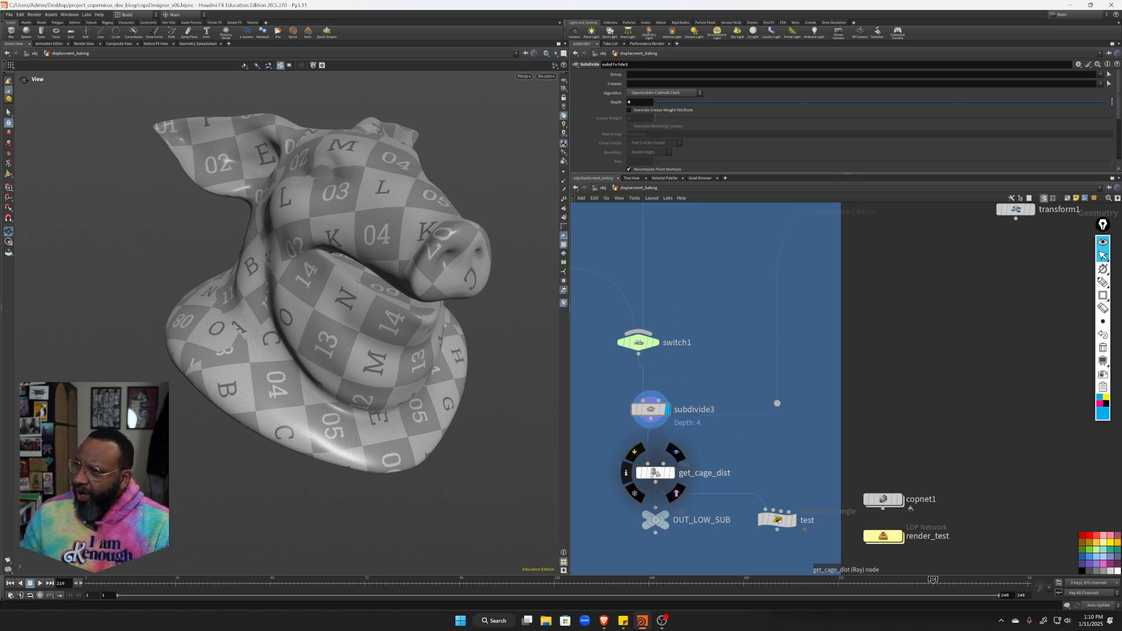
Select get_cage_dist and trace its two input connections back to subdivide3 and OUT_HIGH
{"action": "left_click", "coordinate": [654, 472]}
{"action": "scroll", "coordinate": [842, 365], "scroll_direction": "up", "scroll_amount": 3}
{"action": "middle_click_drag", "start_coordinate": [864, 337], "coordinate": [847, 471]}
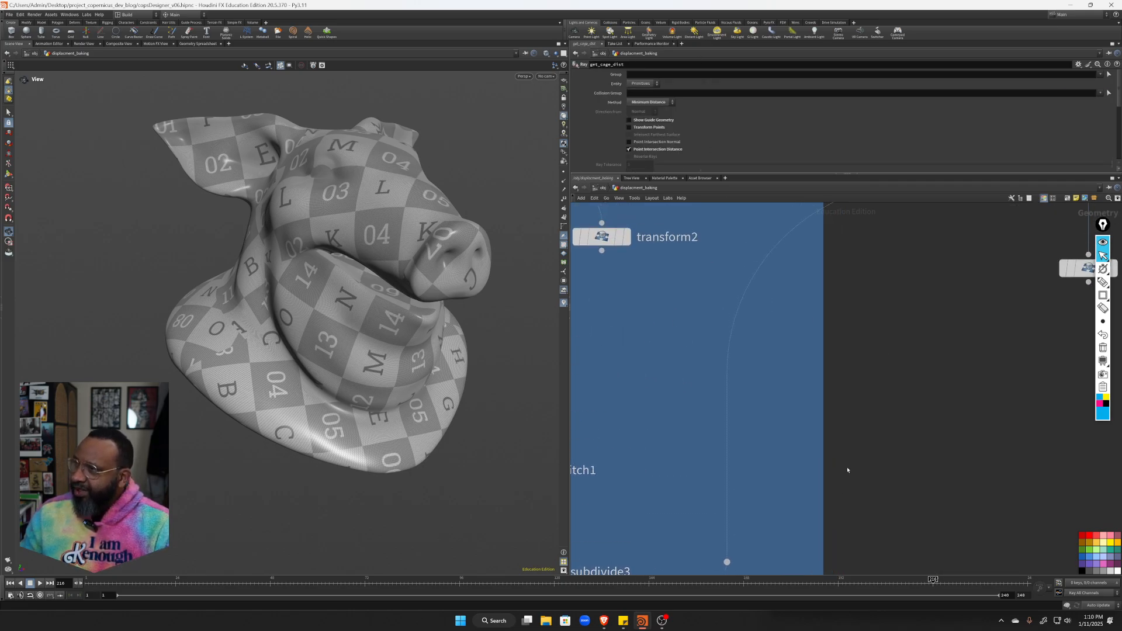
{"action": "scroll", "coordinate": [934, 345], "scroll_direction": "down", "scroll_amount": 3}
{"action": "middle_click_drag", "start_coordinate": [934, 345], "coordinate": [900, 383]}
{"action": "mouse_move", "coordinate": [1003, 249]}
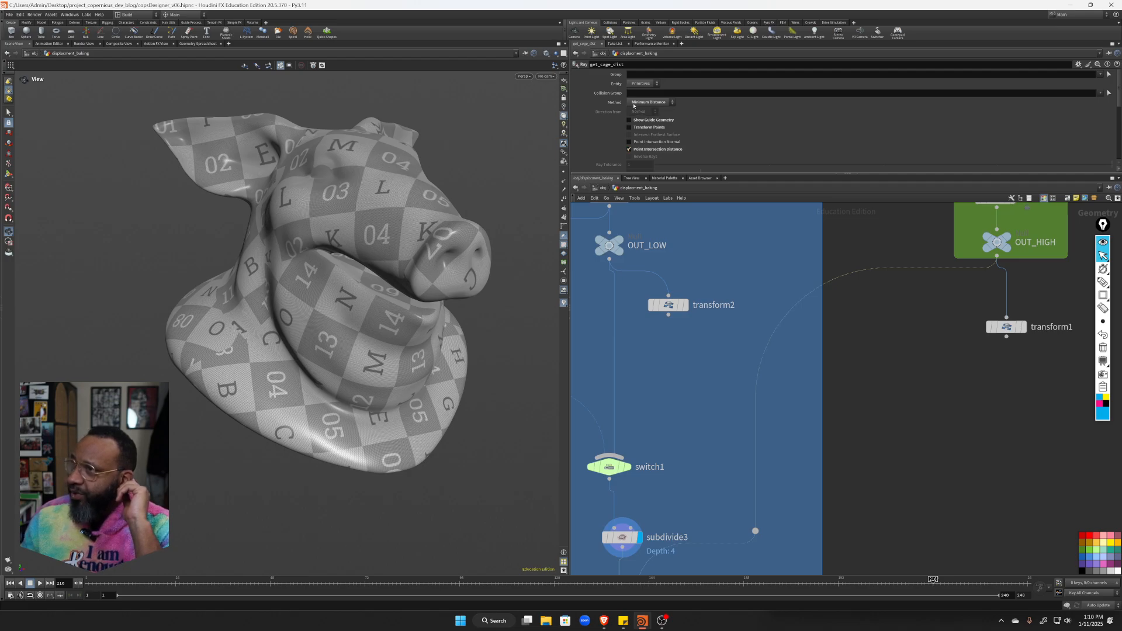
{"action": "middle_click_drag", "start_coordinate": [774, 412], "coordinate": [844, 305]}
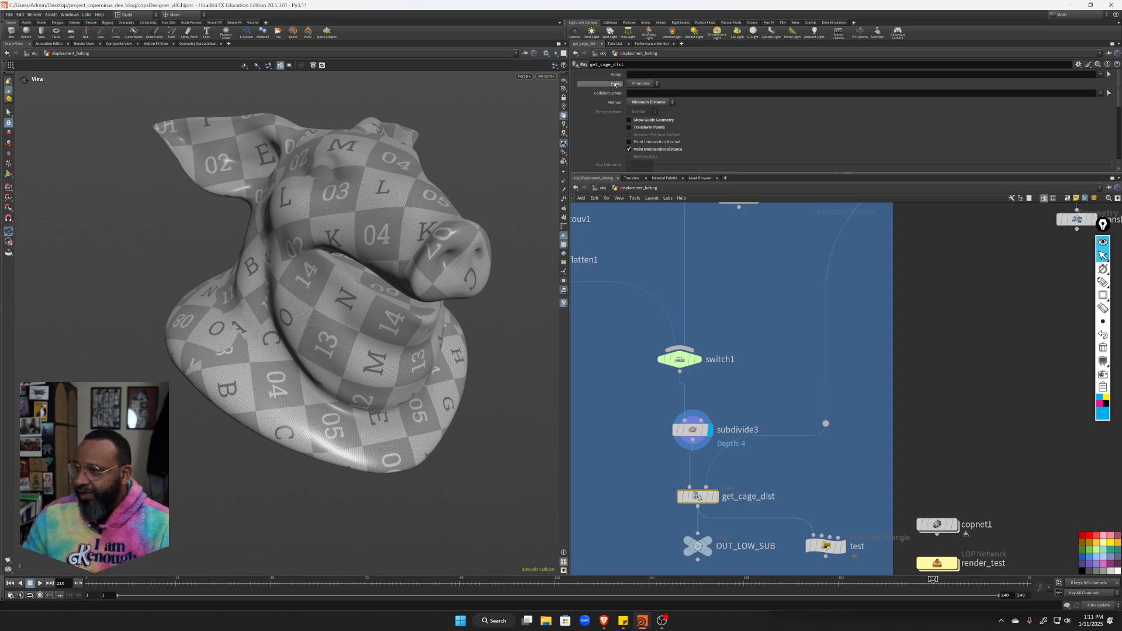
Enable Transform Points on get_cage_dist, display that node, and examine how the subdivided head is projected onto the high-resolution surface
{"action": "left_click", "coordinate": [629, 127]}
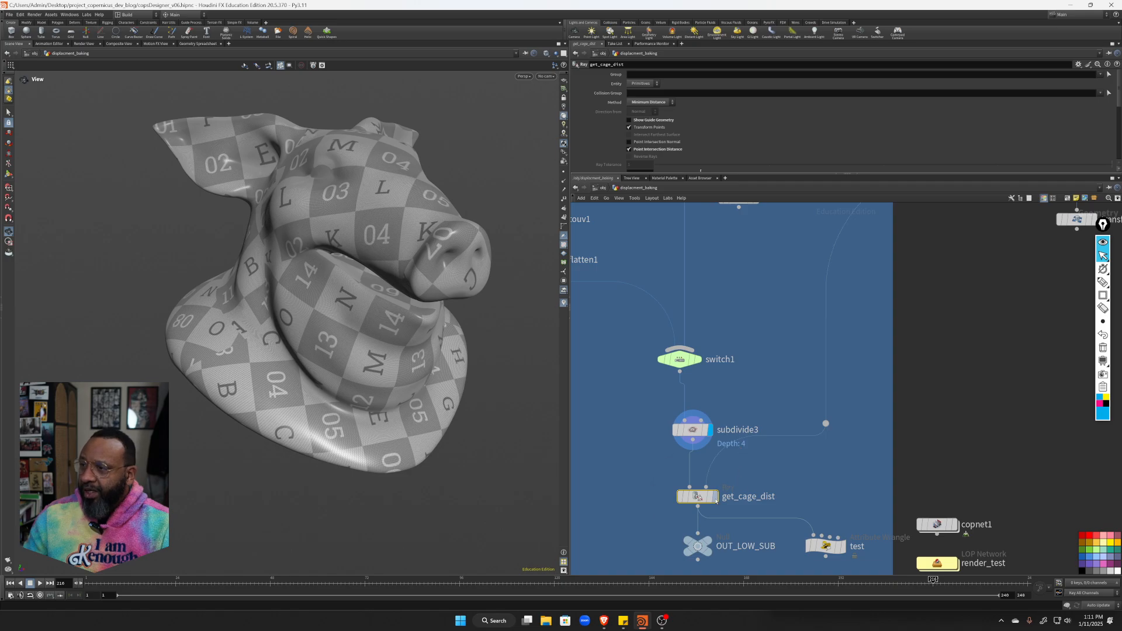
{"action": "left_click", "coordinate": [714, 496]}
{"action": "scroll", "coordinate": [467, 282], "scroll_direction": "up", "scroll_amount": 10}
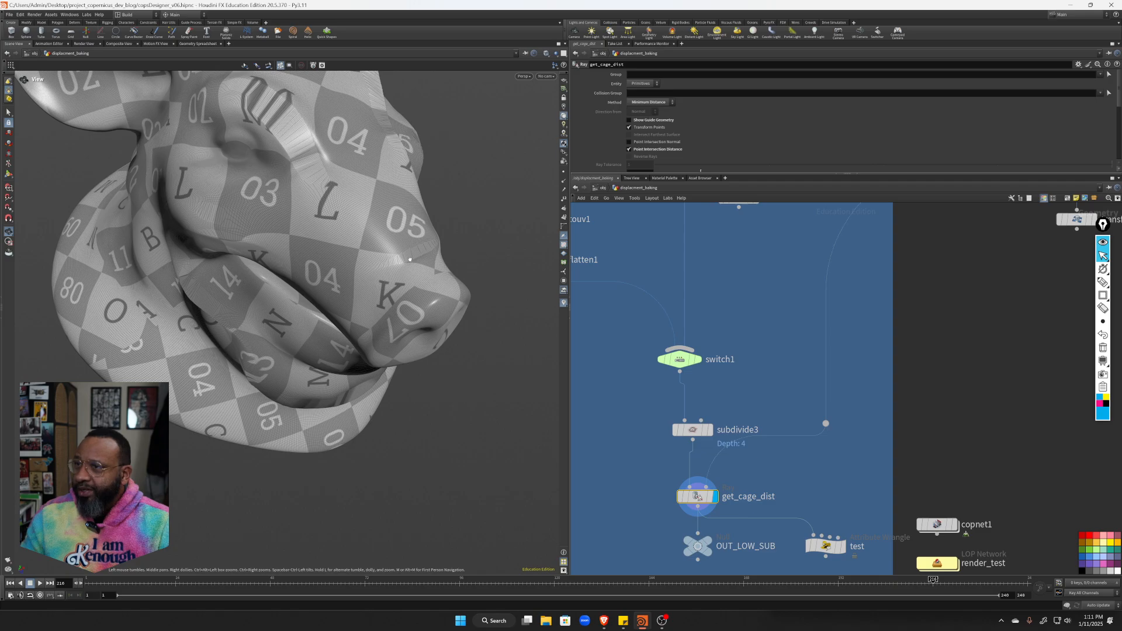
{"action": "left_click_drag", "start_coordinate": [410, 259], "coordinate": [298, 144]}
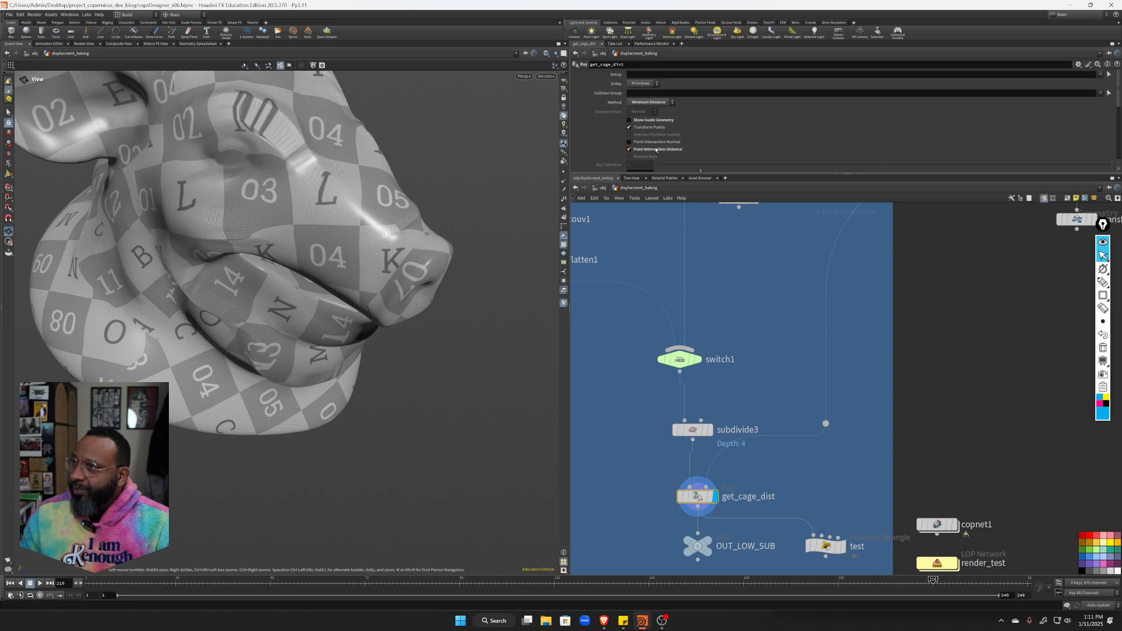
{"action": "scroll", "coordinate": [692, 131], "scroll_direction": "down", "scroll_amount": 2}
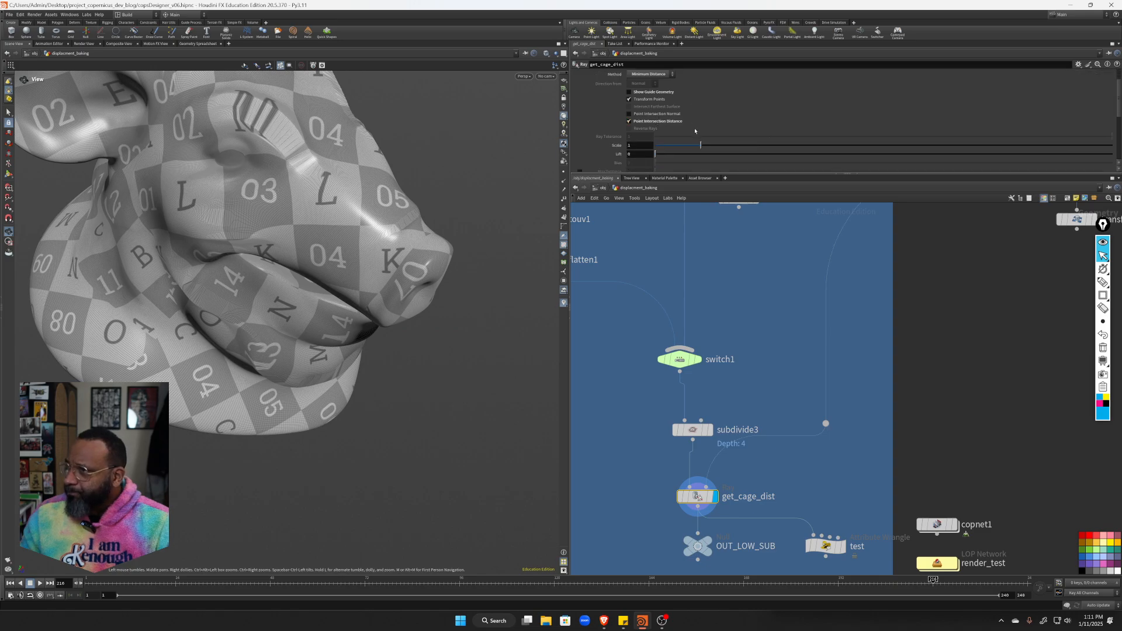
Turn off Transform Points on get_cage_dist, leave Point Intersection Distance enabled, and review the head and remaining Ray settings
{"action": "left_click", "coordinate": [636, 123]}
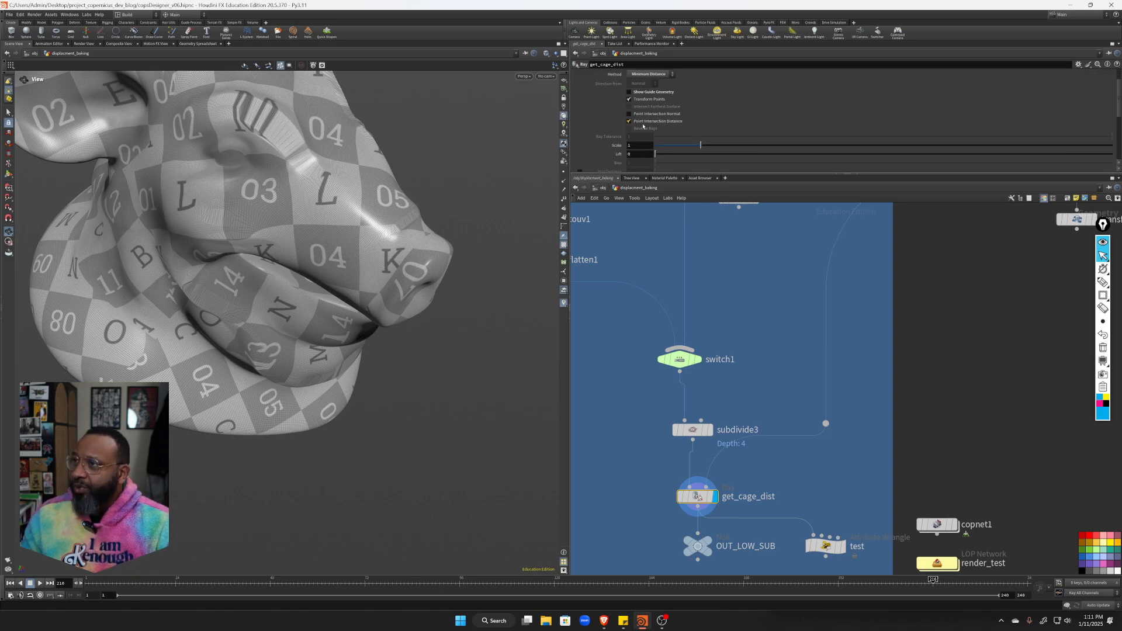
{"action": "left_click", "coordinate": [629, 98]}
{"action": "left_click_drag", "start_coordinate": [421, 351], "coordinate": [536, 416]}
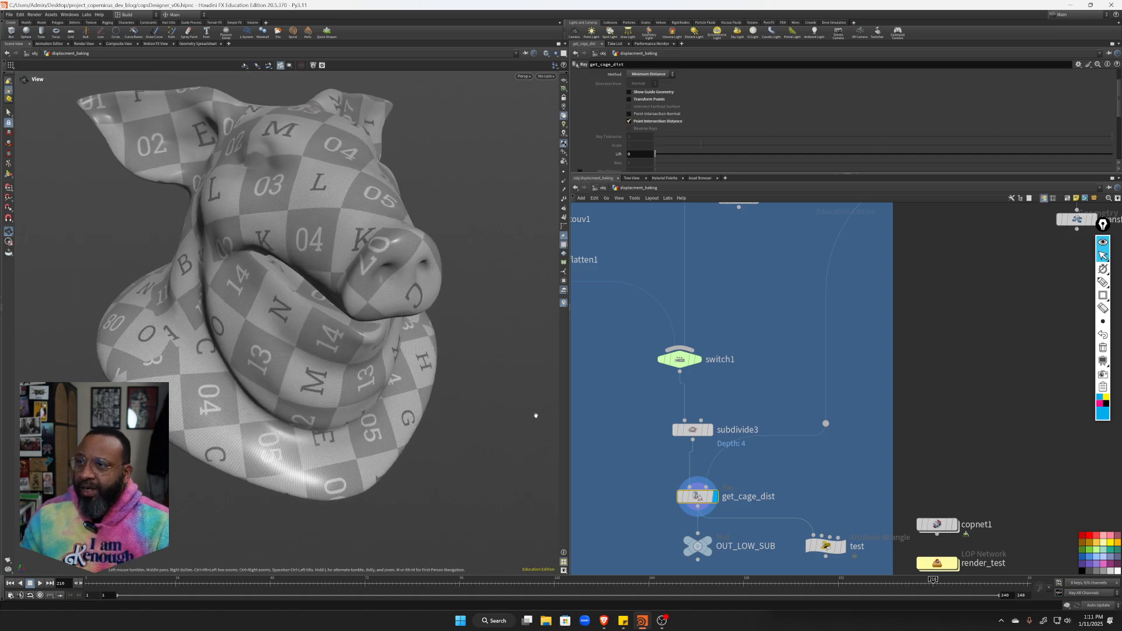
{"action": "scroll", "coordinate": [644, 127], "scroll_direction": "up", "scroll_amount": 2}
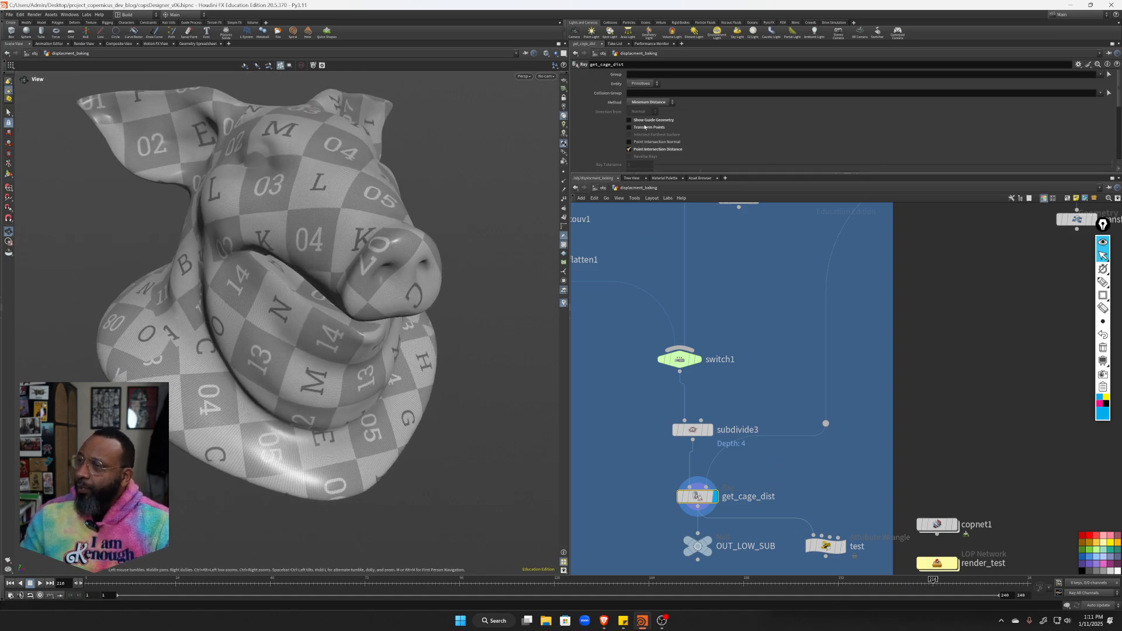
{"action": "scroll", "coordinate": [696, 134], "scroll_direction": "down", "scroll_amount": 2}
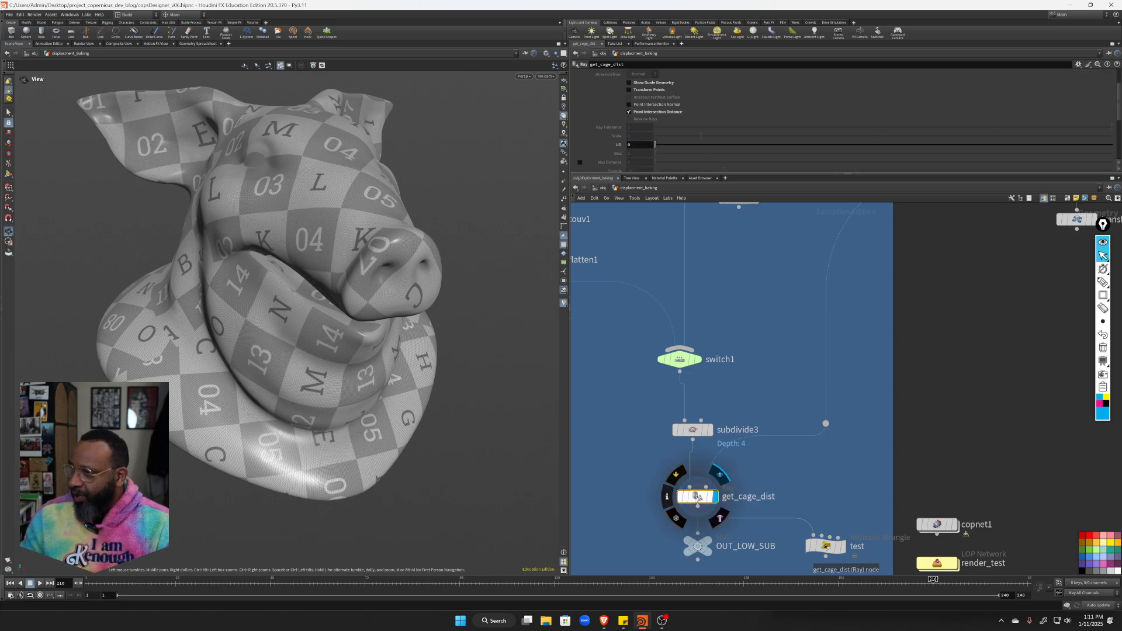
Visualize the dist point attribute from get_cage_dist's node info and examine its colours around the face, mouth, snout and neck
{"action": "left_click", "coordinate": [667, 496]}
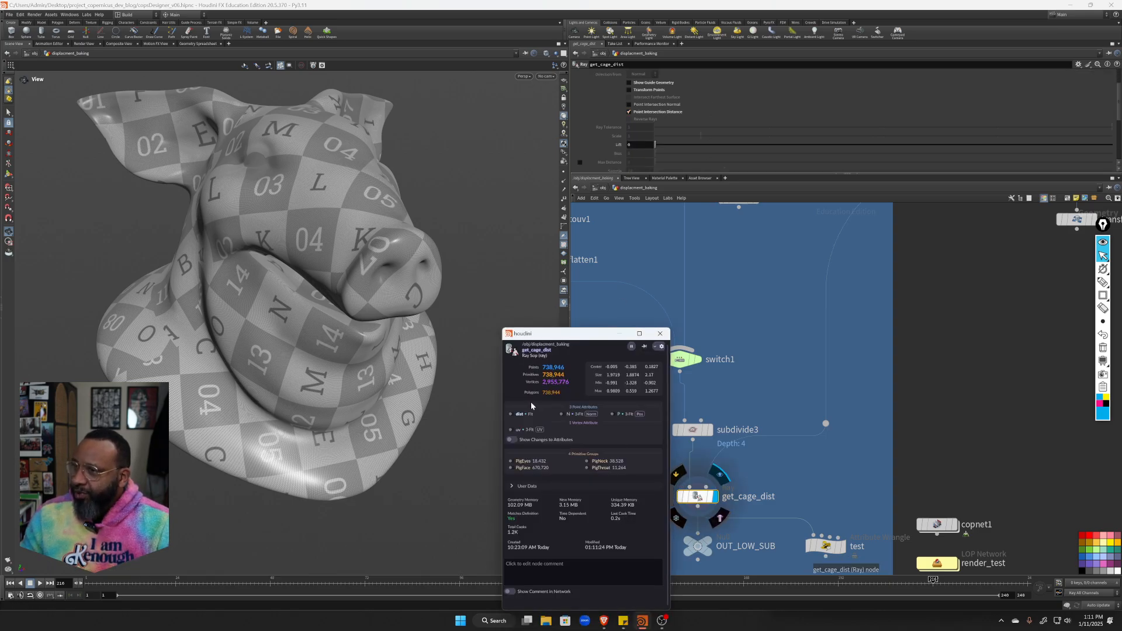
{"action": "left_click", "coordinate": [510, 414]}
{"action": "scroll", "coordinate": [267, 248], "scroll_direction": "up", "scroll_amount": 3}
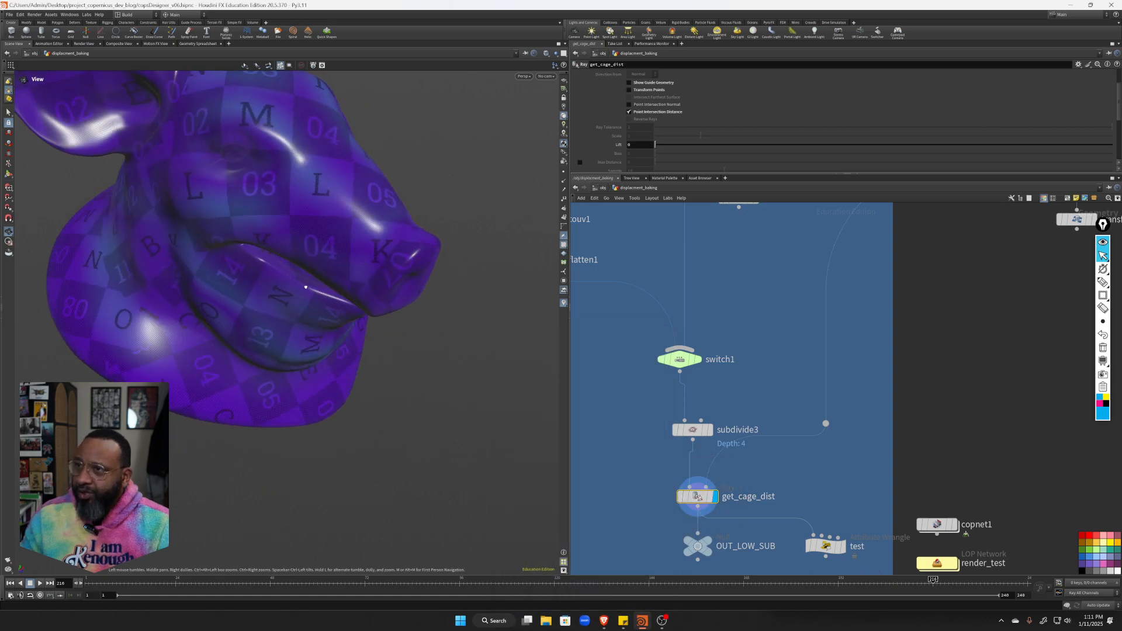
{"action": "left_click_drag", "start_coordinate": [305, 287], "coordinate": [279, 217]}
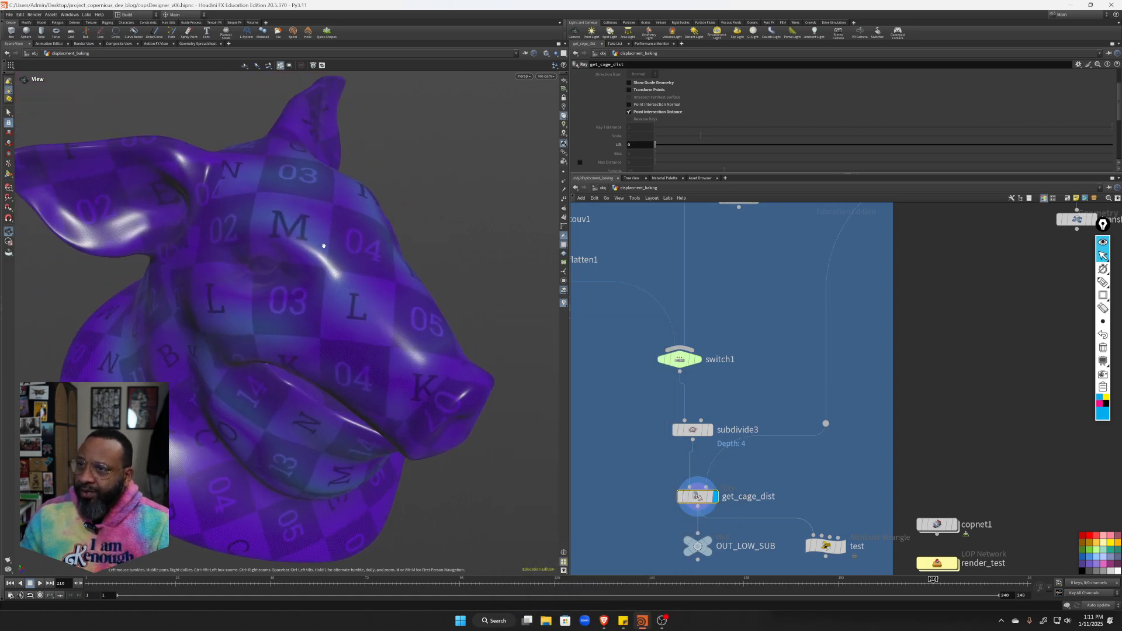
{"action": "left_click_drag", "start_coordinate": [323, 246], "coordinate": [328, 203]}
{"action": "left_click_drag", "start_coordinate": [447, 173], "coordinate": [455, 206]}
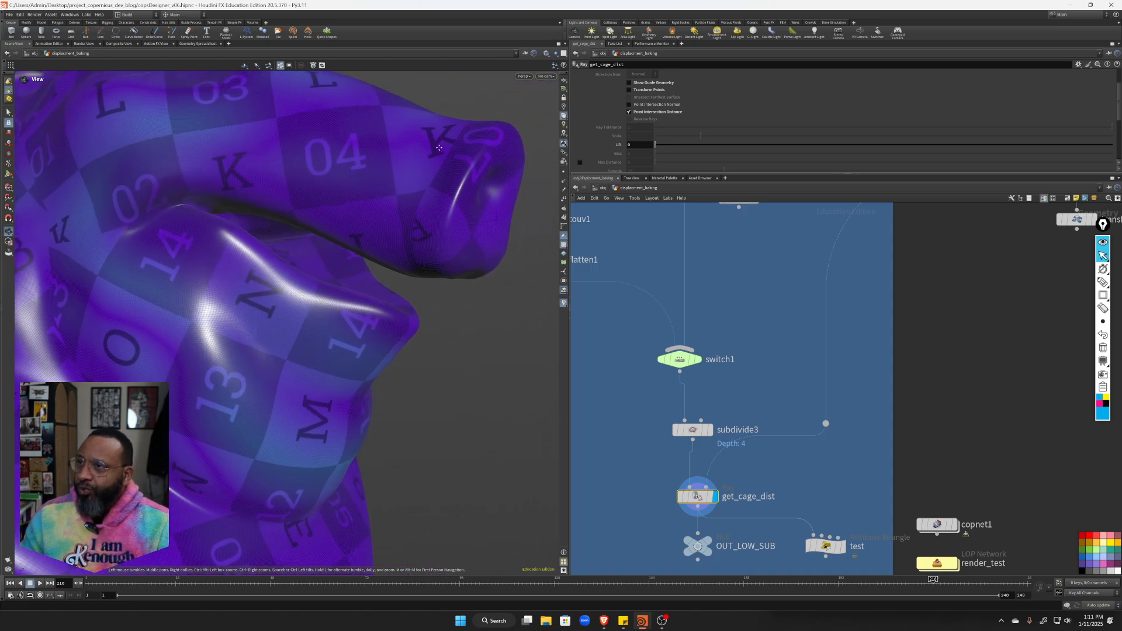
{"action": "left_click_drag", "start_coordinate": [438, 148], "coordinate": [465, 197]}
{"action": "left_click_drag", "start_coordinate": [316, 197], "coordinate": [279, 184]}
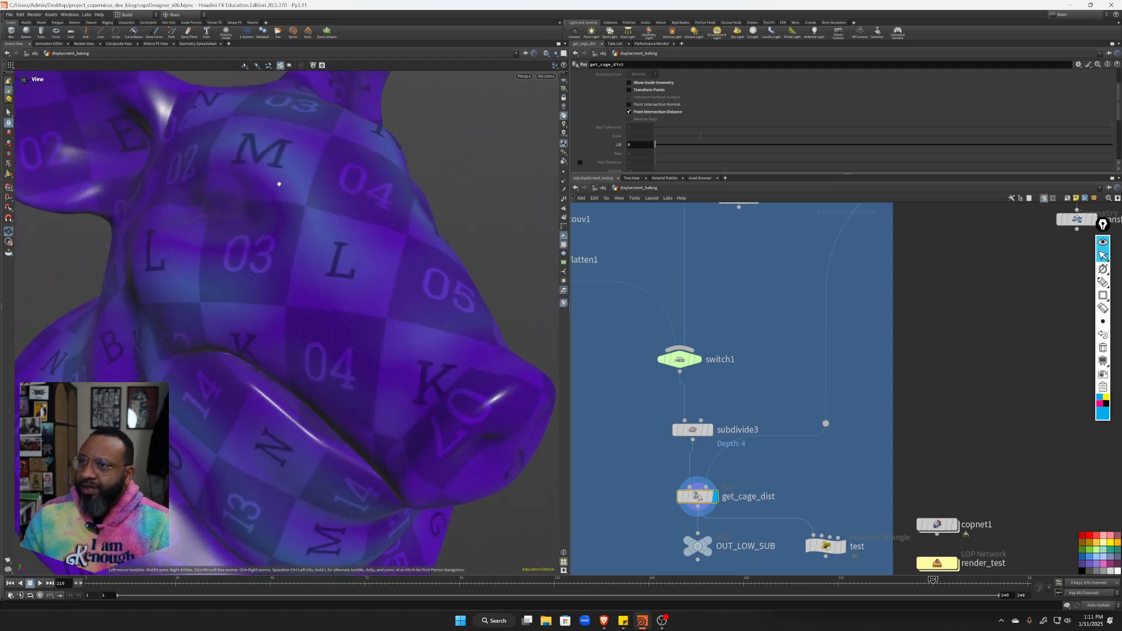
{"action": "left_click_drag", "start_coordinate": [446, 337], "coordinate": [376, 213]}
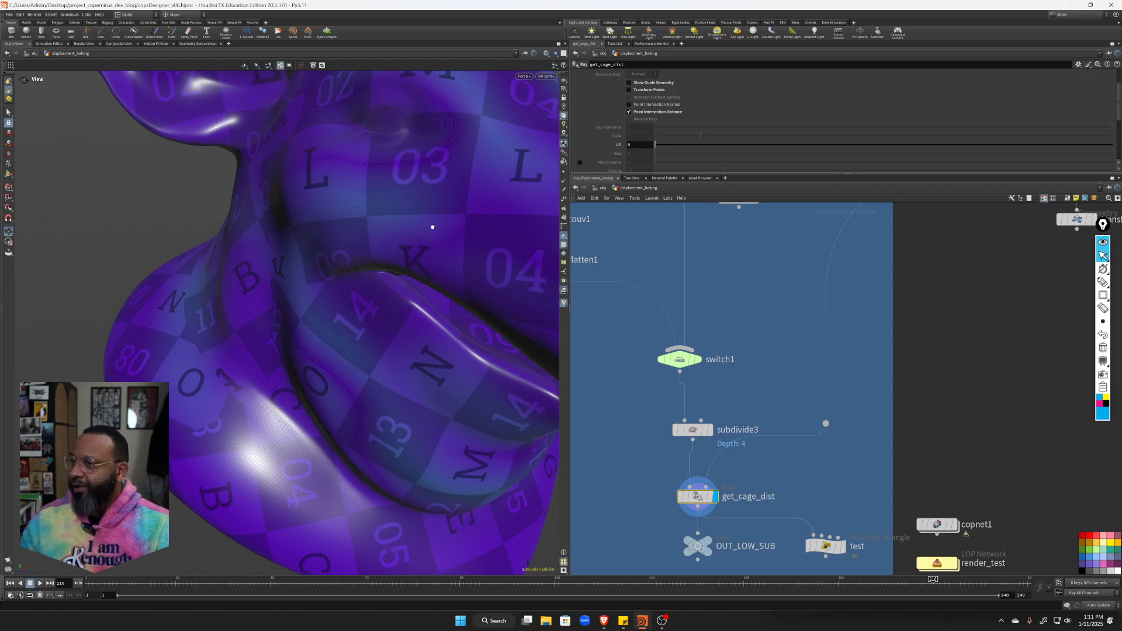
Display the test wrangle, turn off the dist attribute visualization from its node info, and examine the head from several sides
{"action": "middle_click_drag", "start_coordinate": [834, 464], "coordinate": [847, 386]}
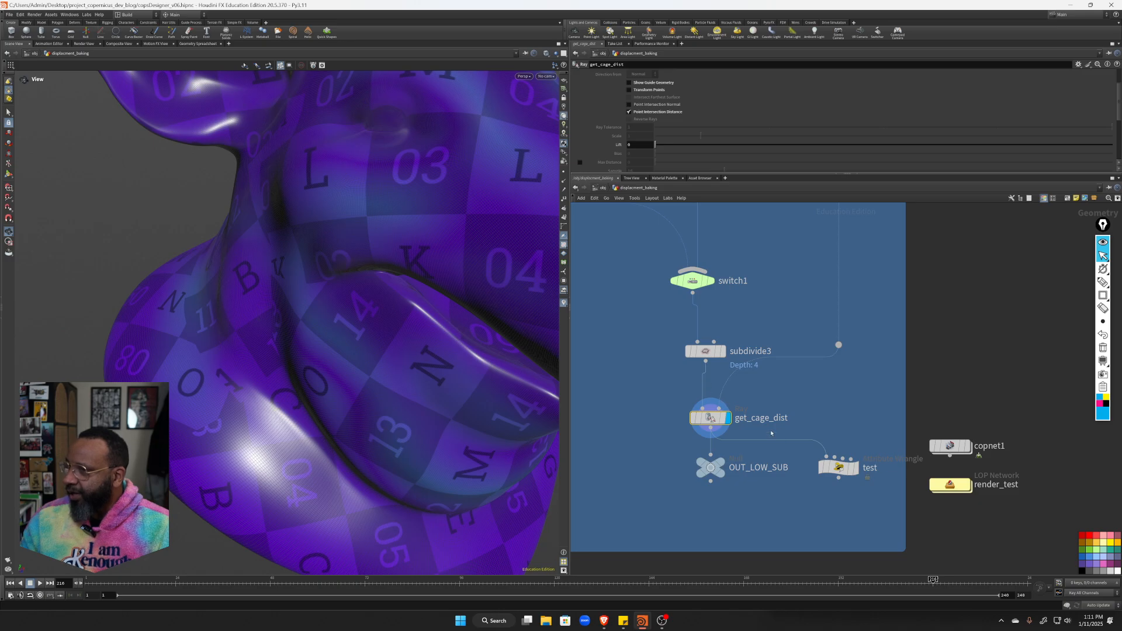
{"action": "left_click", "coordinate": [855, 467]}
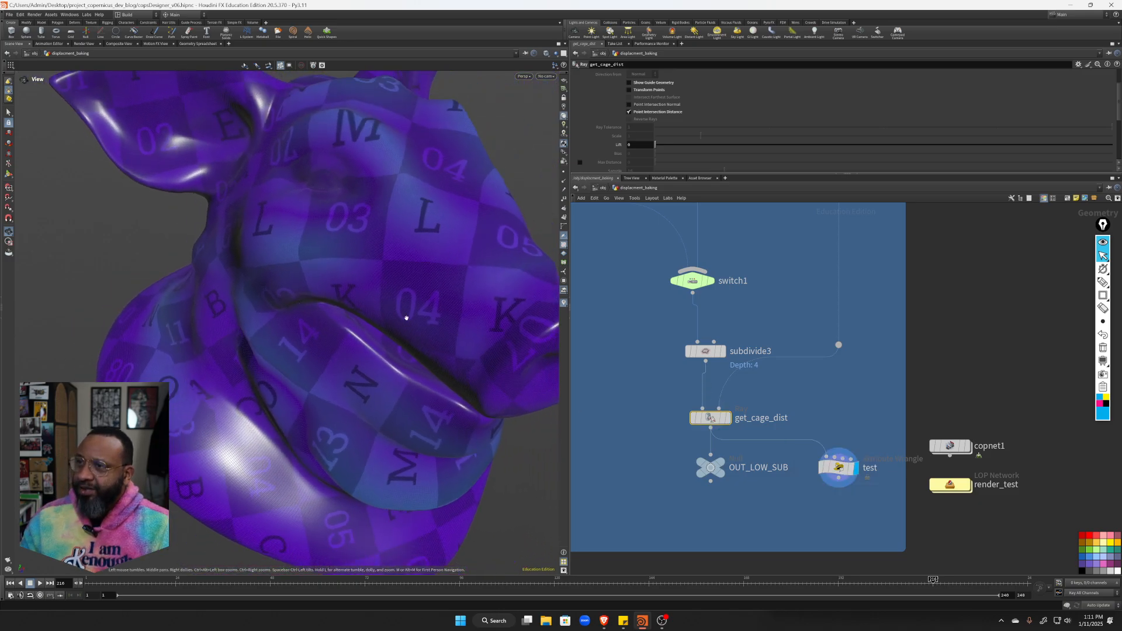
{"action": "middle_click", "coordinate": [823, 467]}
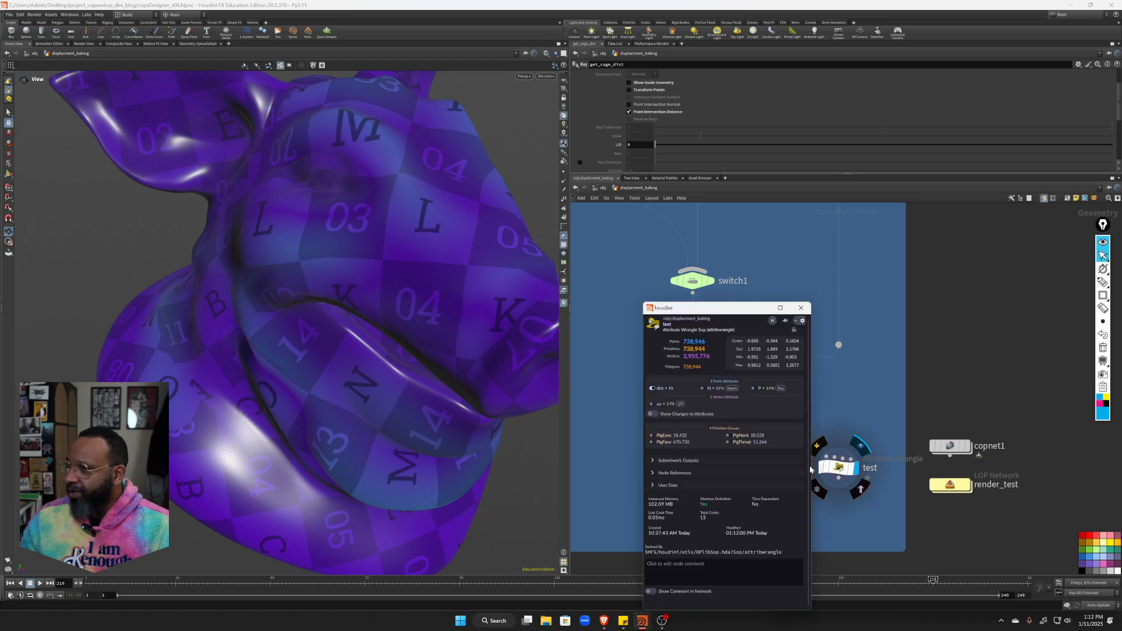
{"action": "left_click", "coordinate": [652, 389]}
{"action": "left_click_drag", "start_coordinate": [403, 325], "coordinate": [385, 206]}
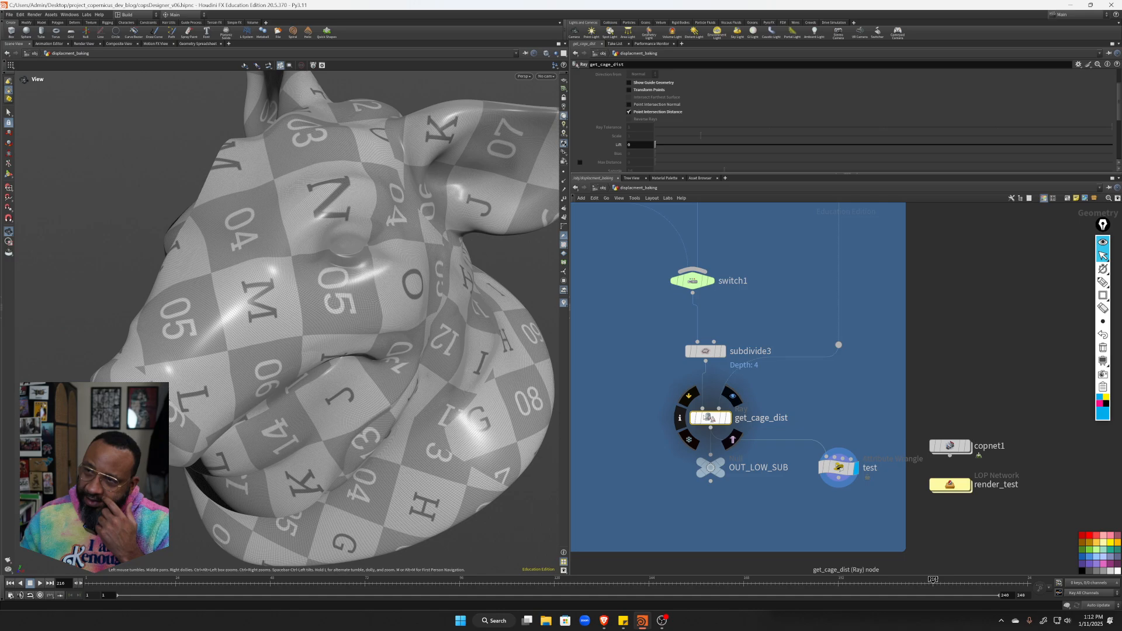
{"action": "left_click_drag", "start_coordinate": [279, 247], "coordinate": [363, 281]}
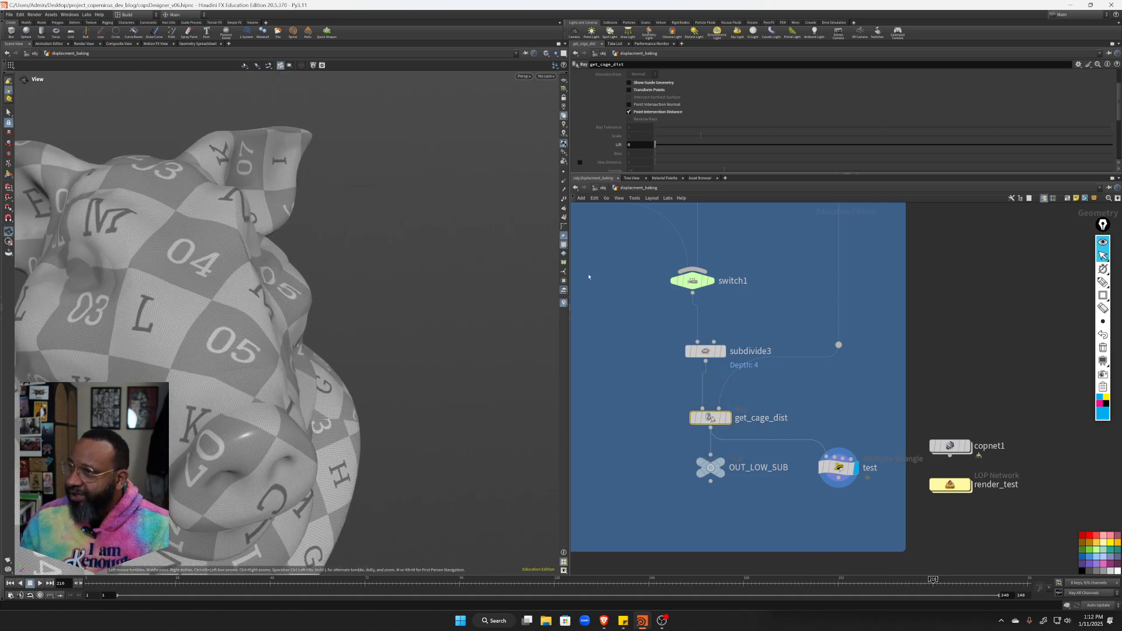
Hide the UV checker texture in the viewport and examine the test result in plain grey
{"action": "left_click", "coordinate": [561, 247]}
{"action": "left_click_drag", "start_coordinate": [317, 223], "coordinate": [384, 334]}
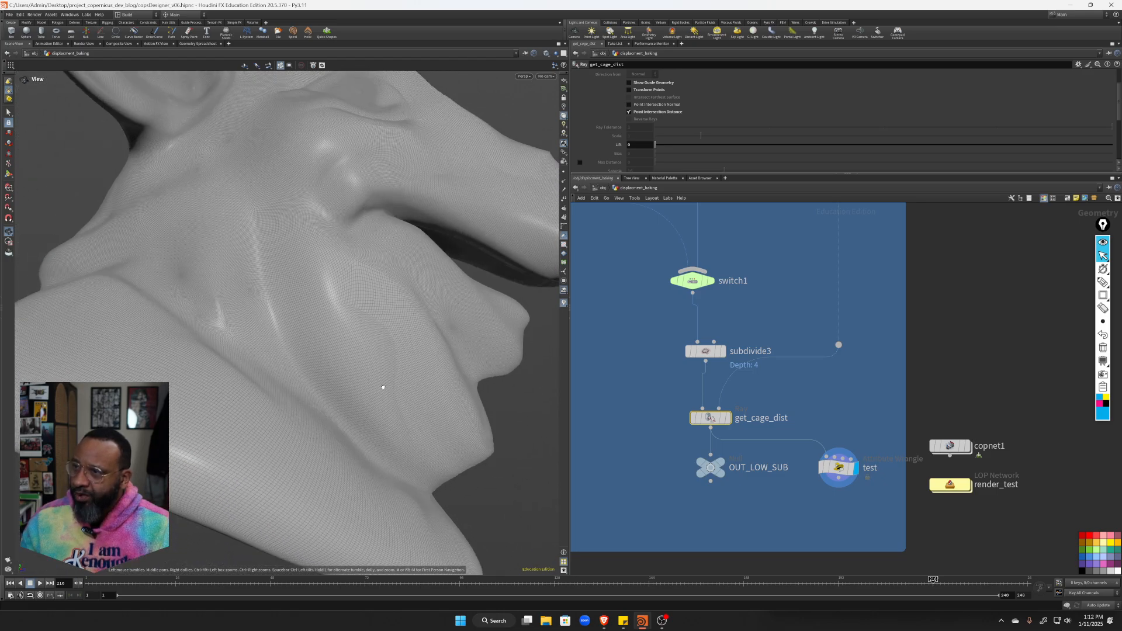
{"action": "right_click_drag", "start_coordinate": [474, 374], "coordinate": [405, 308]}
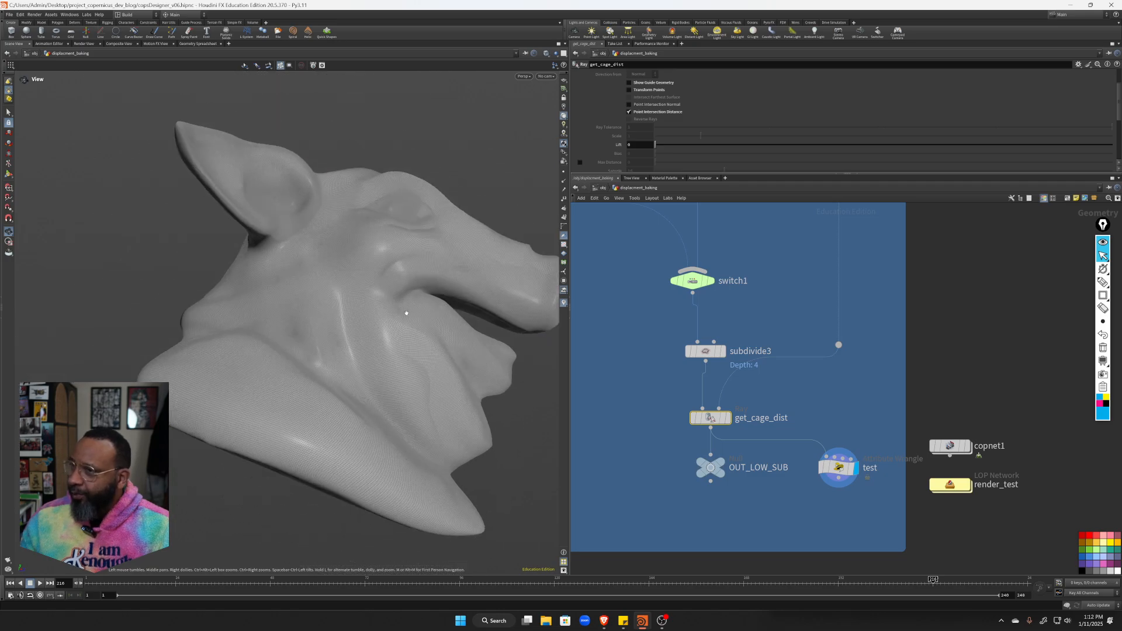
{"action": "left_click_drag", "start_coordinate": [405, 307], "coordinate": [395, 287]}
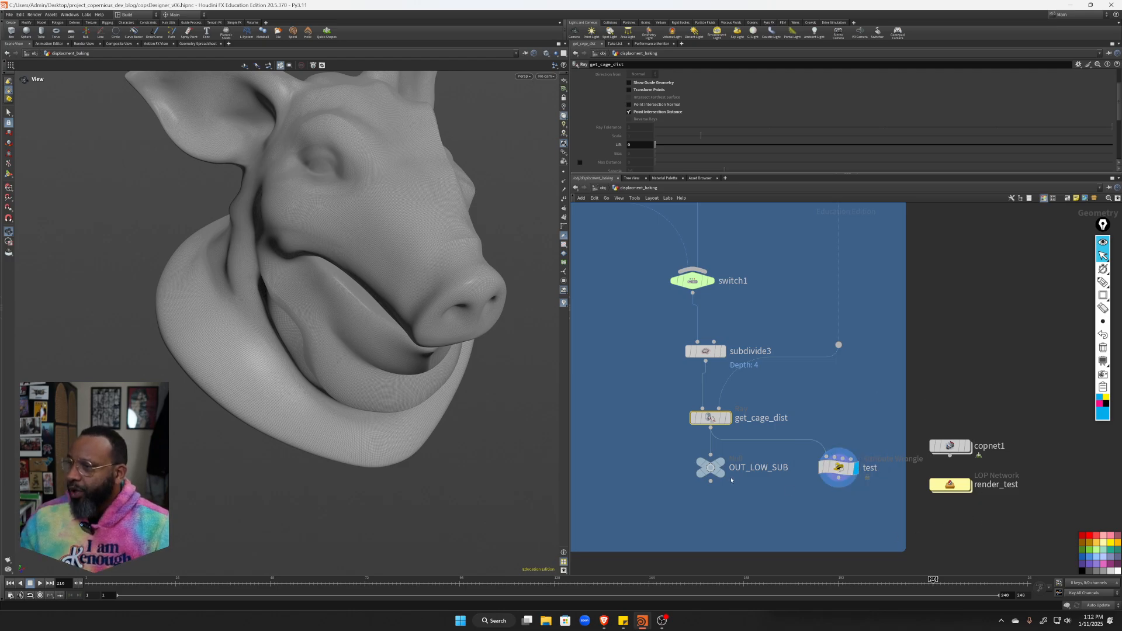
Display the OUT_LOW_SUB output and examine the subdivided low-resolution head from the side
{"action": "left_click", "coordinate": [721, 462]}
{"action": "left_click_drag", "start_coordinate": [396, 327], "coordinate": [391, 262]}
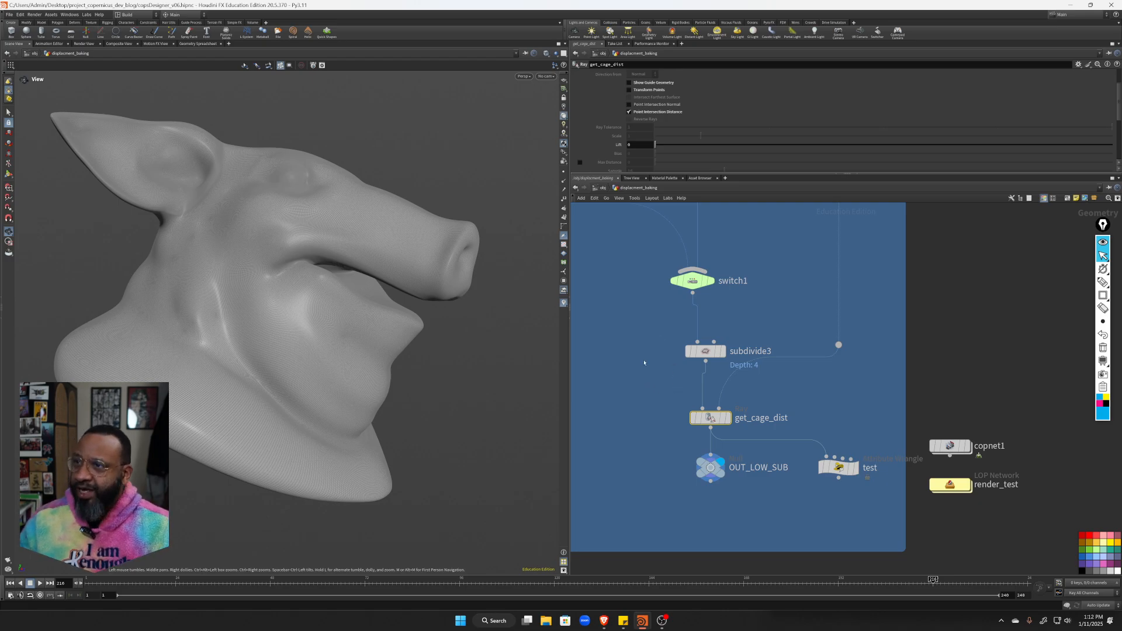
{"action": "middle_click_drag", "start_coordinate": [356, 292], "coordinate": [420, 263]}
{"action": "scroll", "coordinate": [426, 299], "scroll_direction": "down", "scroll_amount": 4}
{"action": "middle_click_drag", "start_coordinate": [703, 491], "coordinate": [656, 501]}
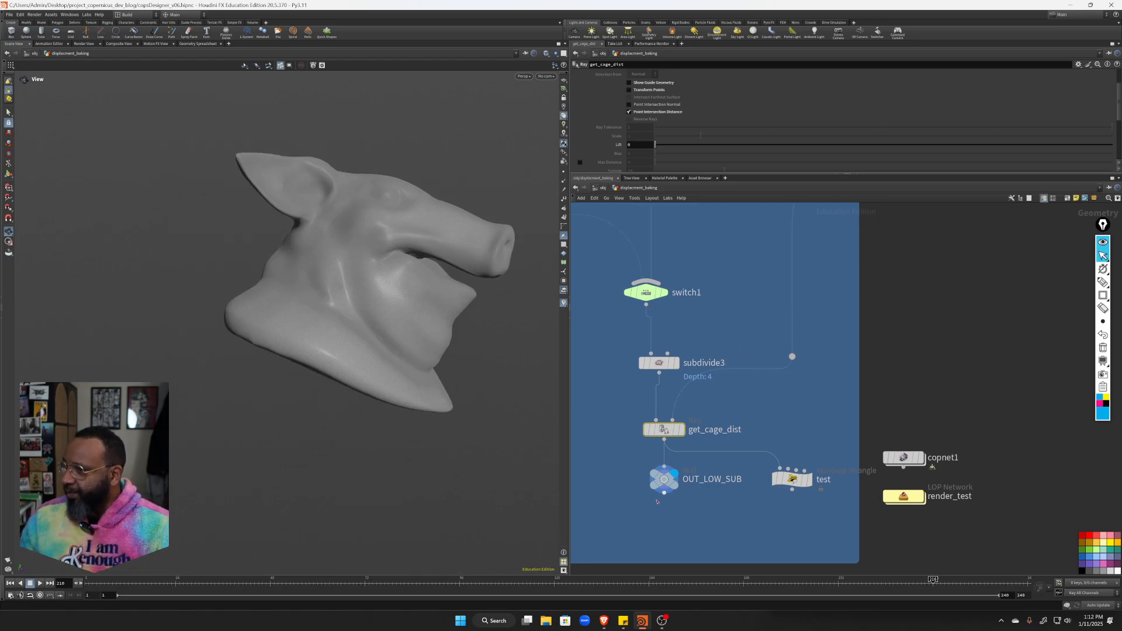
{"action": "mouse_move", "coordinate": [656, 482]}
Display the copnet1 result, examine the displaced pig head from the front, and frame the whole node network
{"action": "middle_click_drag", "start_coordinate": [1017, 281], "coordinate": [941, 355]}
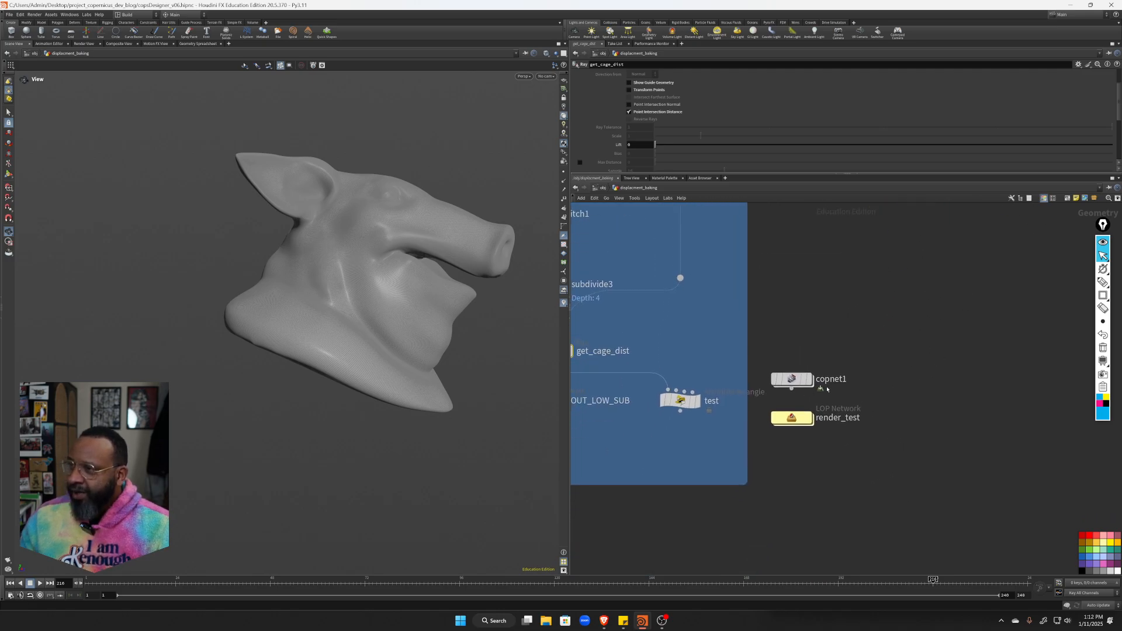
{"action": "mouse_move", "coordinate": [790, 385]}
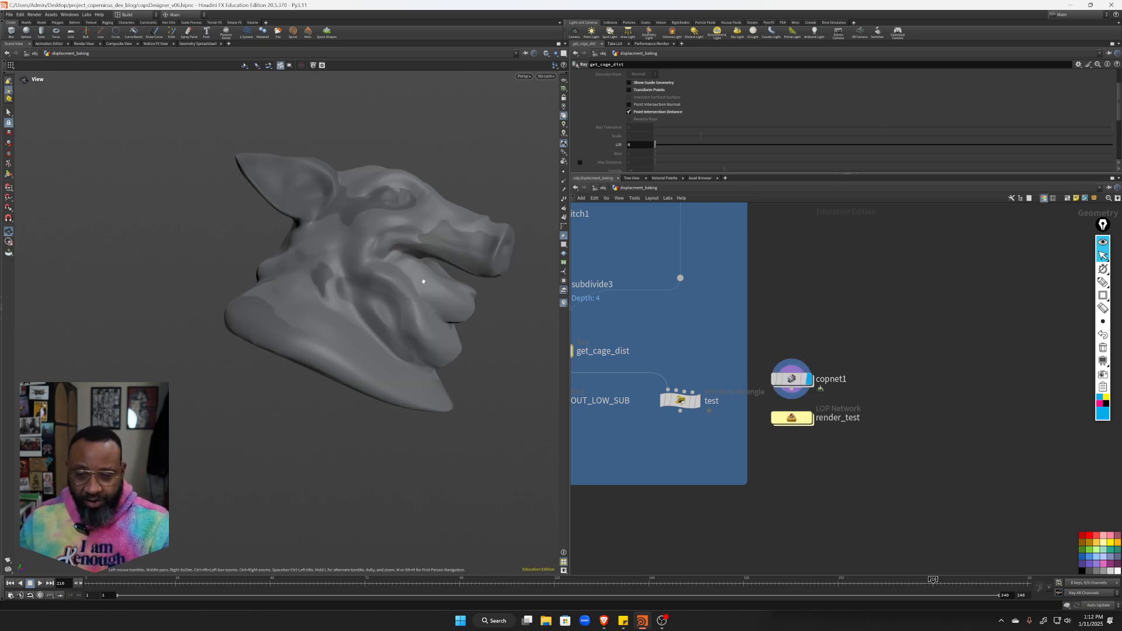
{"action": "left_click_drag", "start_coordinate": [423, 281], "coordinate": [347, 324]}
{"action": "scroll", "coordinate": [347, 324], "scroll_direction": "up", "scroll_amount": 4}
{"action": "middle_click_drag", "start_coordinate": [347, 325], "coordinate": [265, 348]}
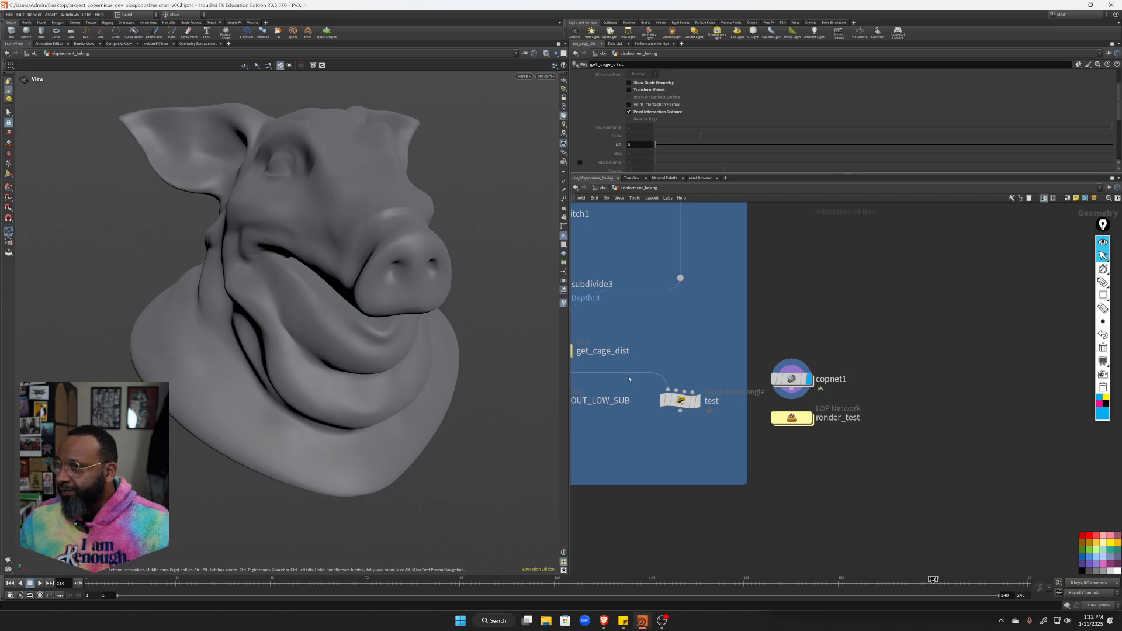
{"action": "middle_click_drag", "start_coordinate": [889, 414], "coordinate": [932, 410]}
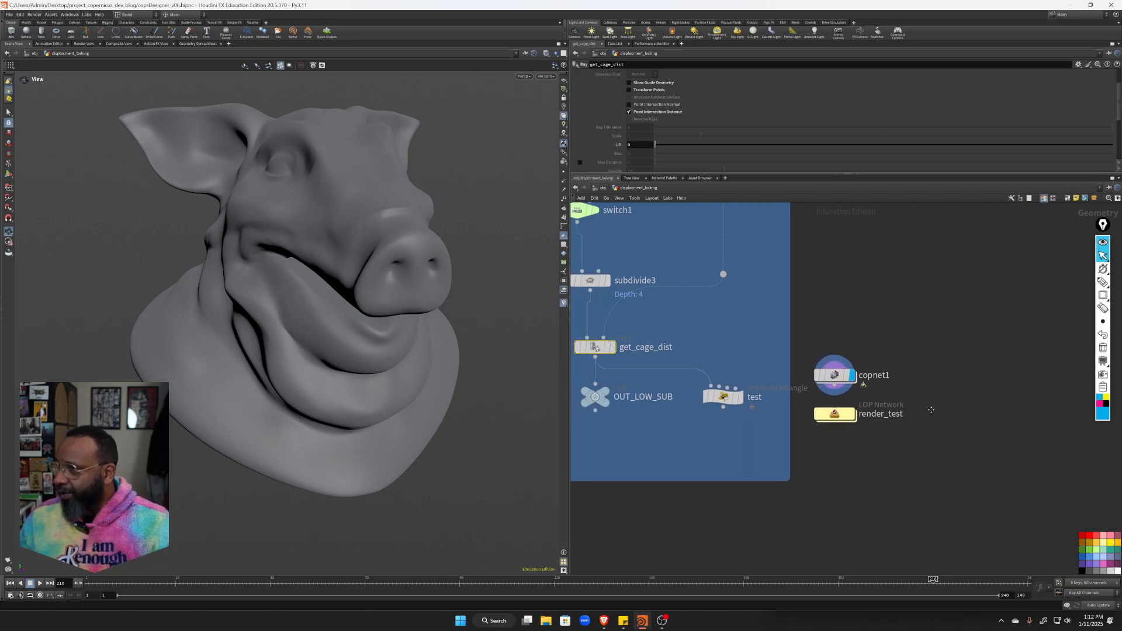
{"action": "key", "text": "h"}
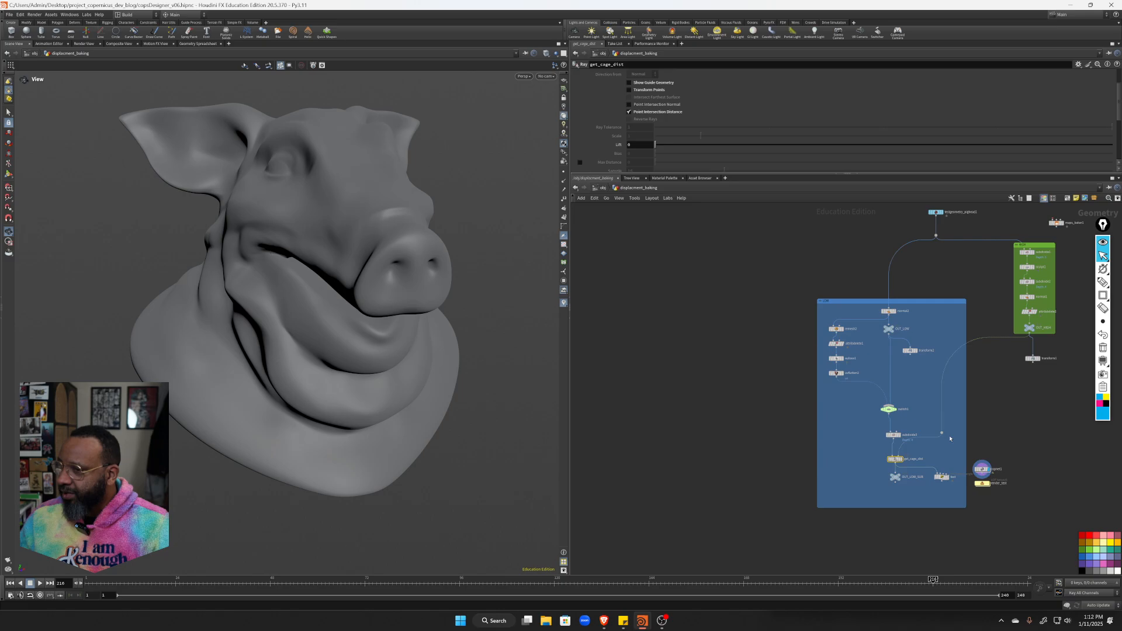